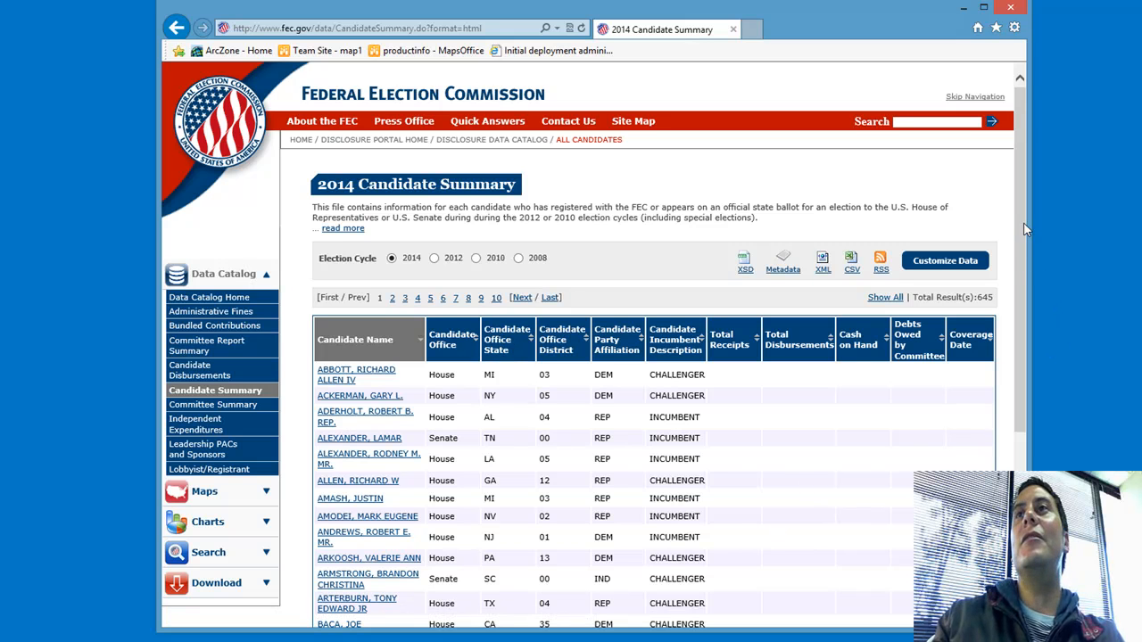
Show the candidate summary for the 2012 election cycle and export it as a CSV file
scroll(1026, 259, "down", 1)
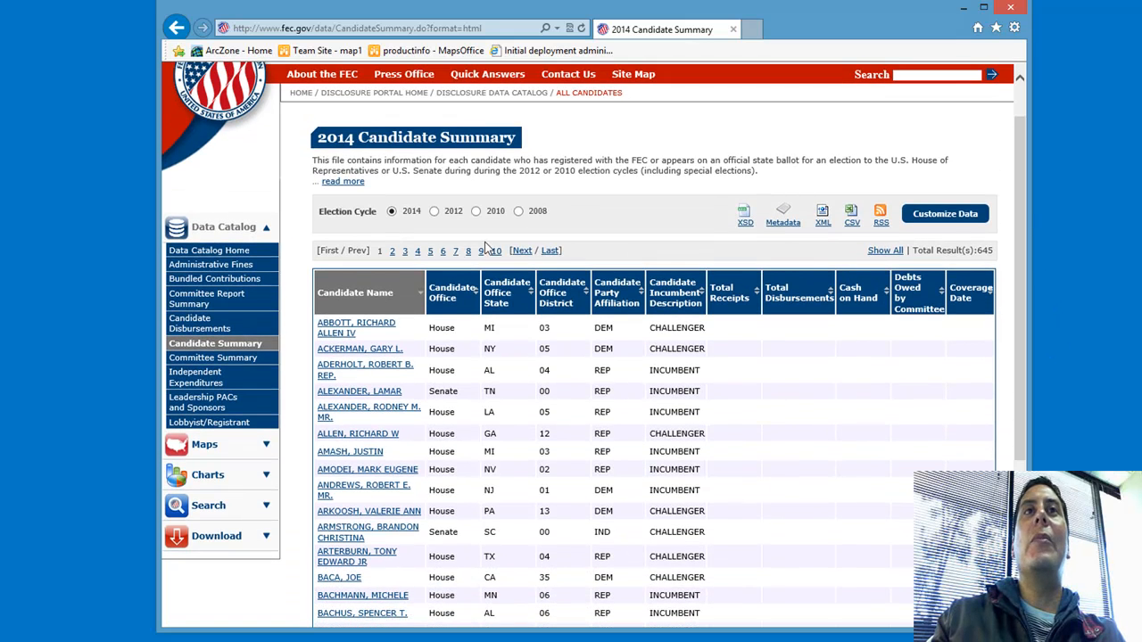
left_click(434, 212)
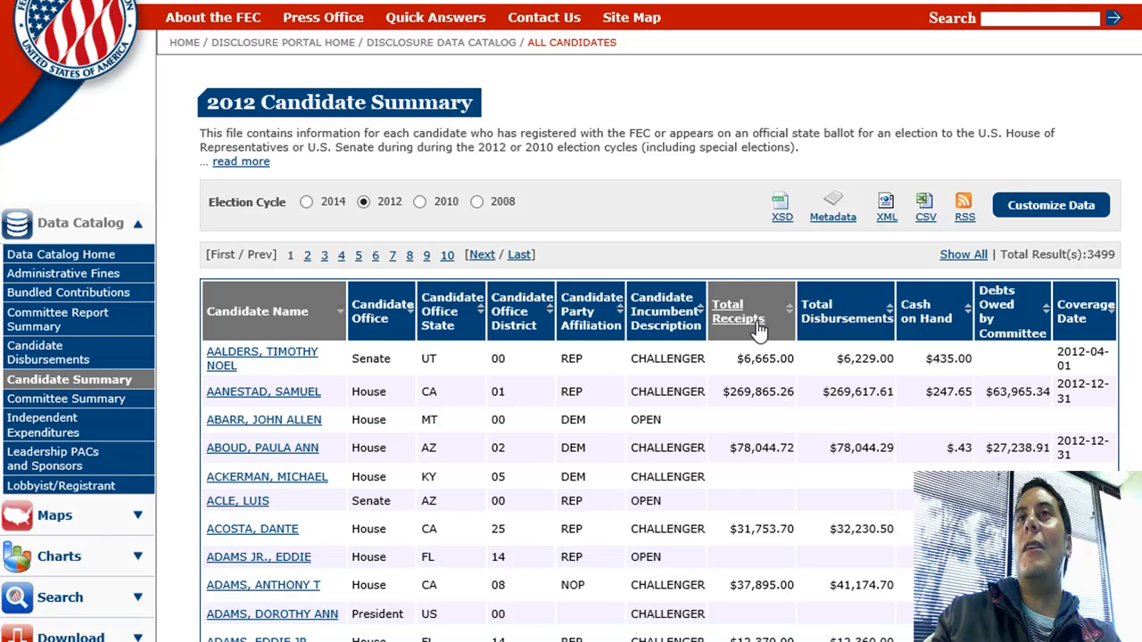
left_click(928, 225)
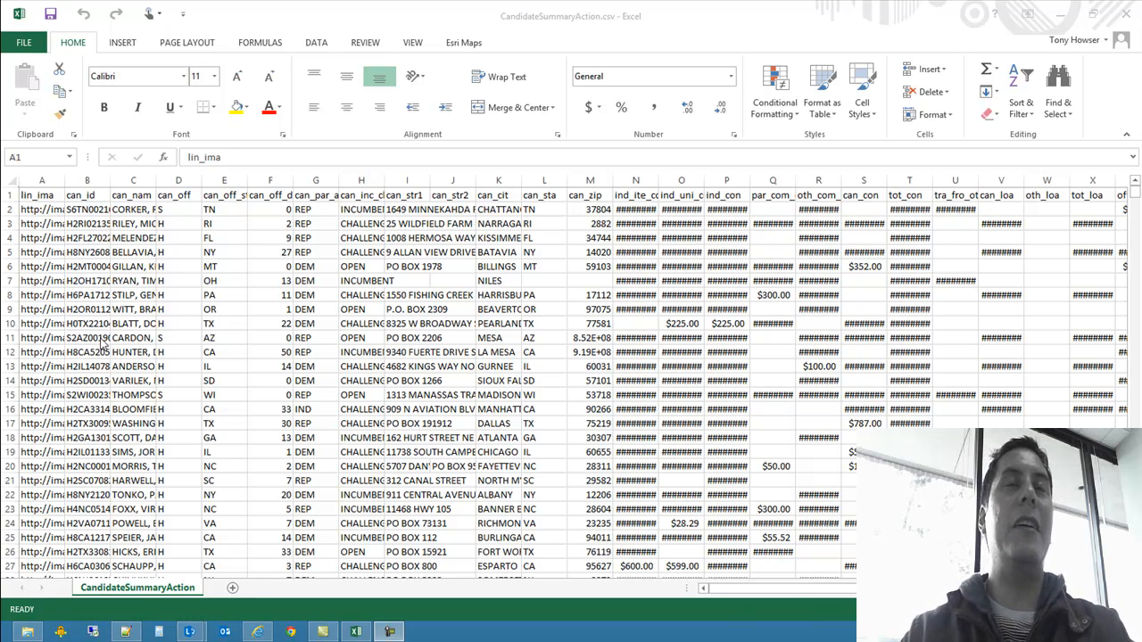
Widen all columns of the CandidateSummaryAction sheet equally so that the candidate names fit
left_click(13, 183)
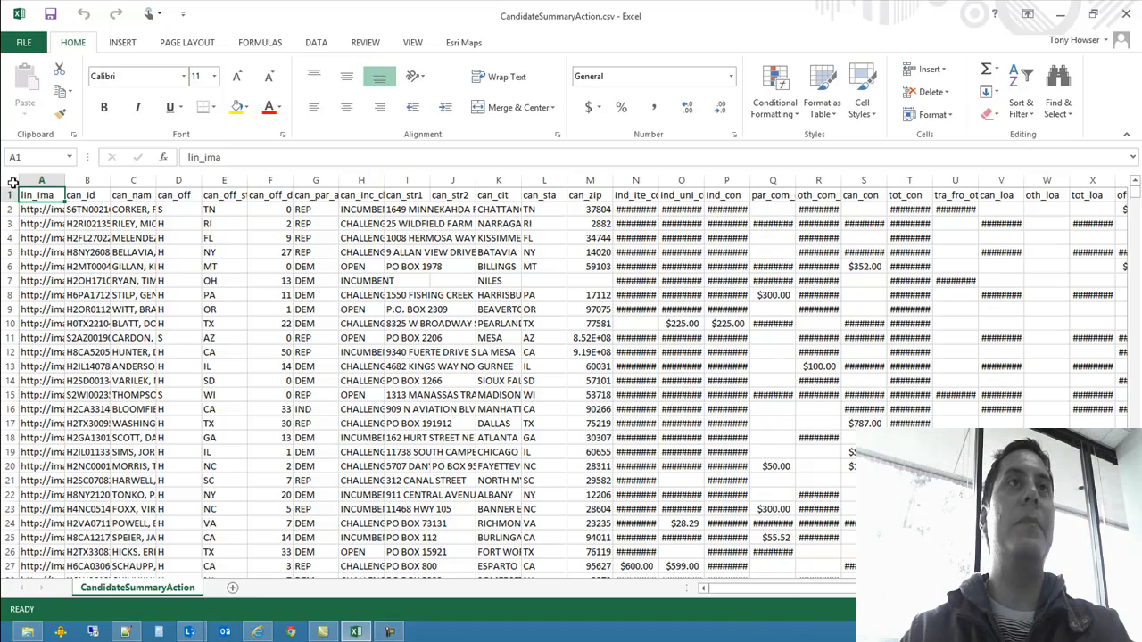
left_click(12, 183)
left_click_drag(94, 275, 253, 265)
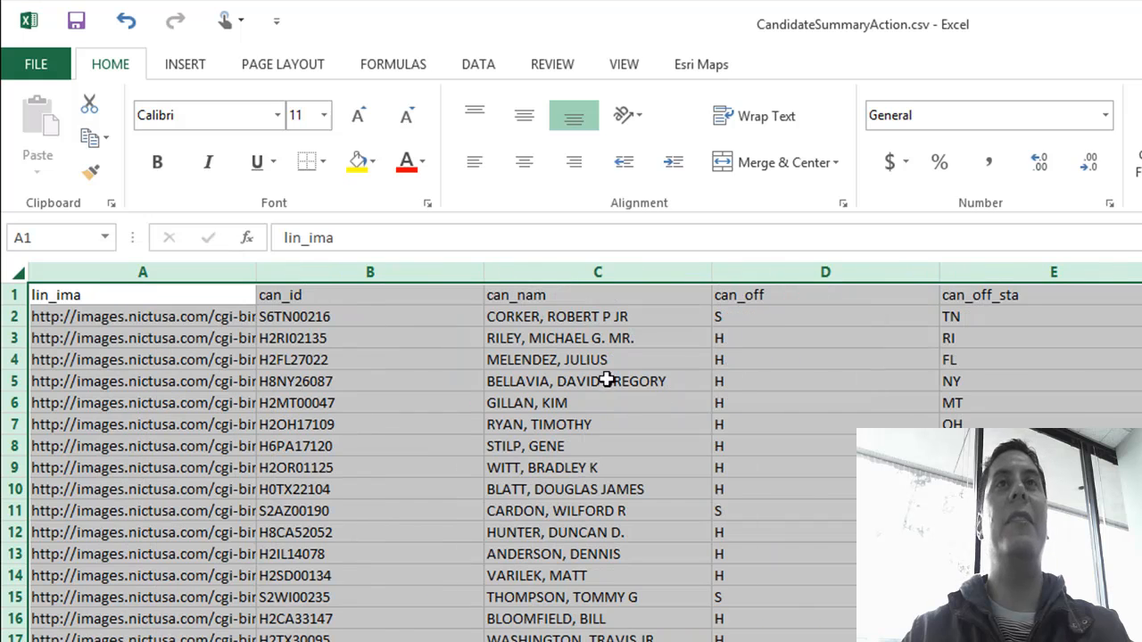
Convert the data range $A$1:$AX$3036 into a table with headers
left_click(211, 336)
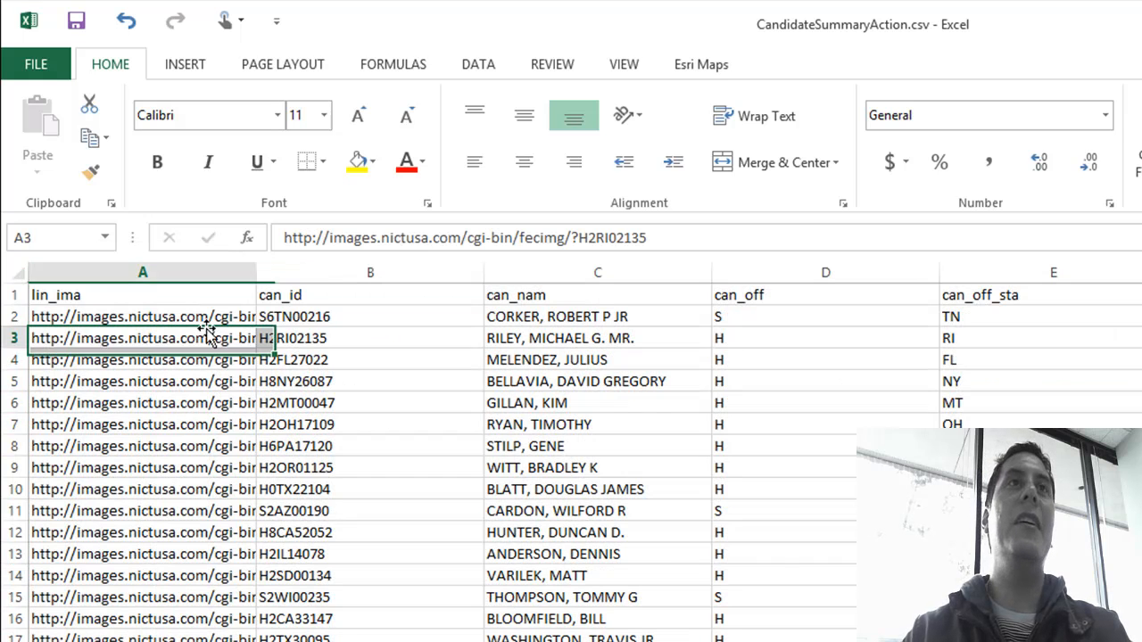
left_click(175, 65)
left_click(190, 124)
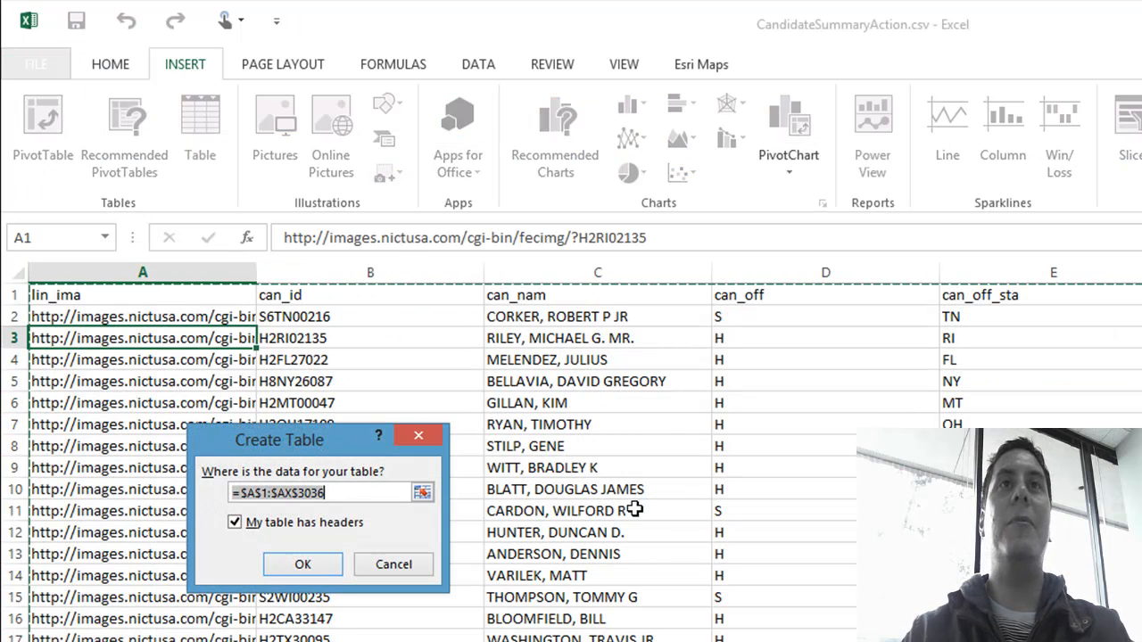
left_click(301, 563)
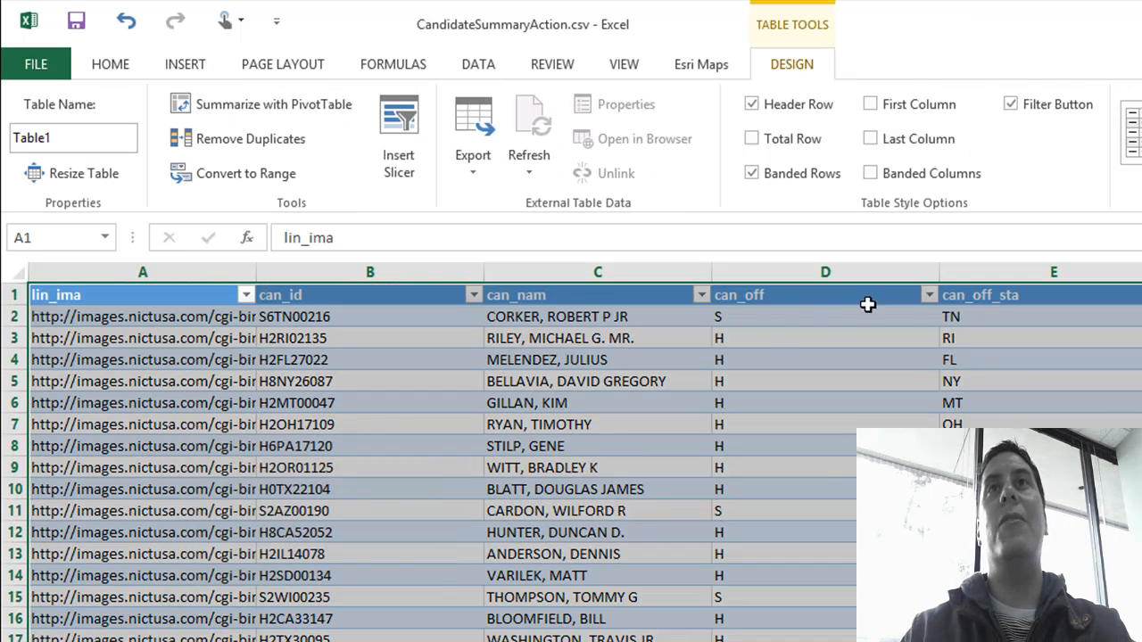
Examine the filter values available in the can_off and can_off_sta columns, leaving the table unfiltered
left_click(929, 294)
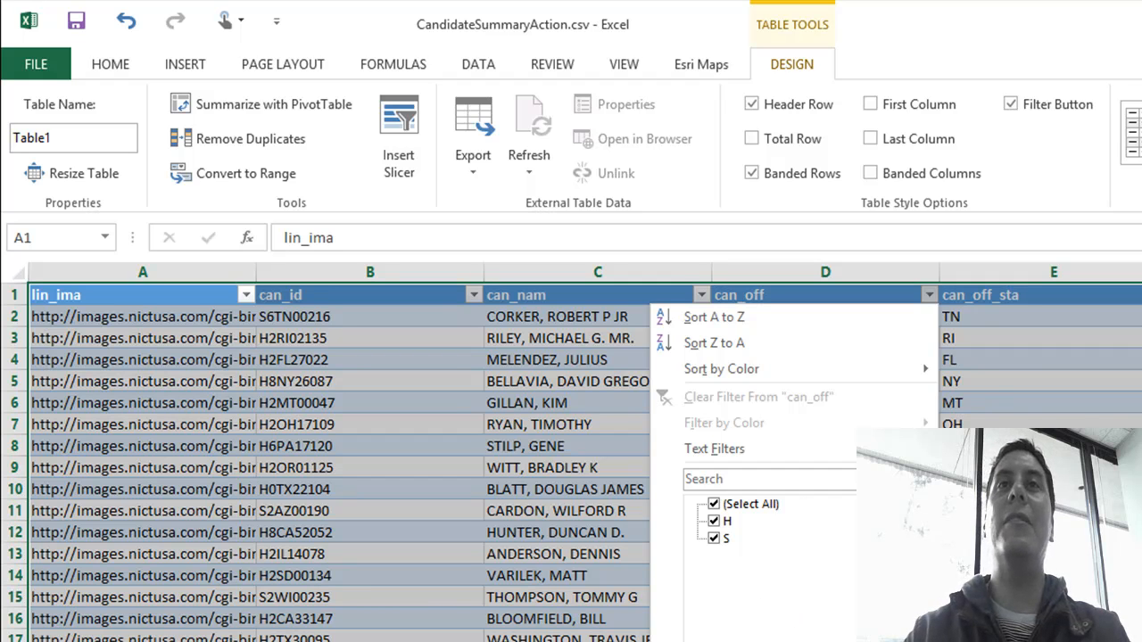
key("Escape")
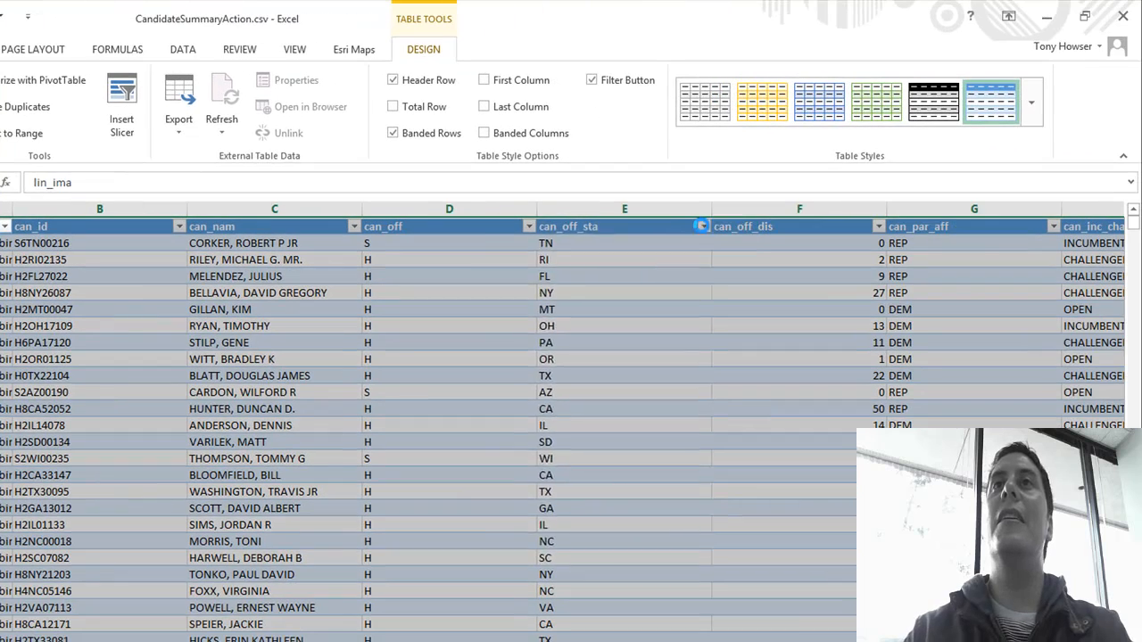
left_click(703, 227)
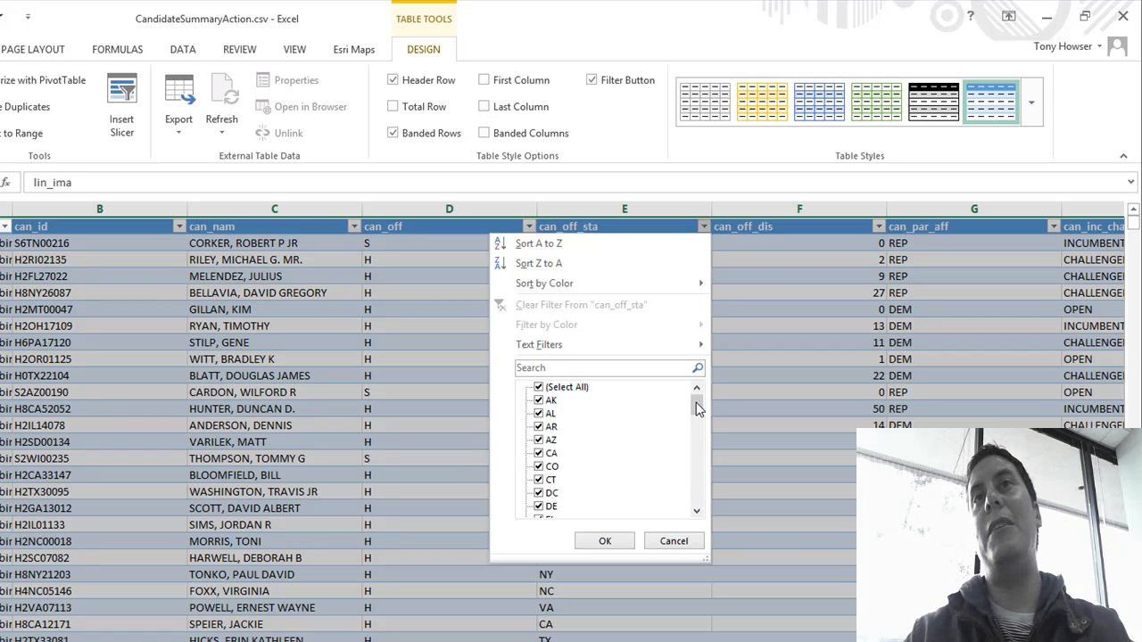
left_click(673, 542)
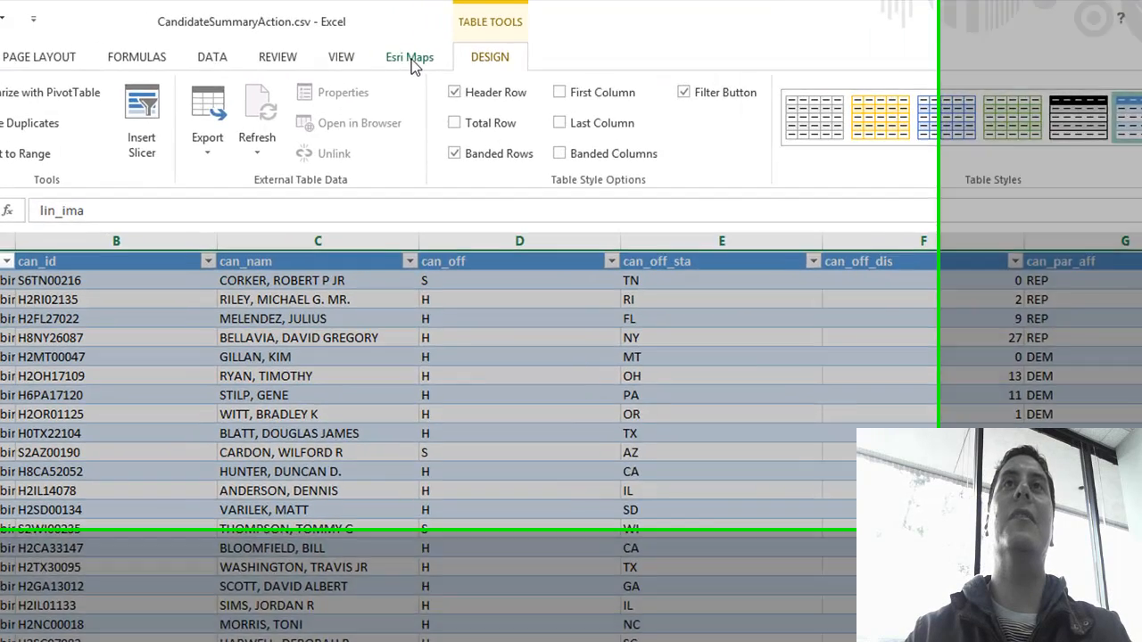
Insert an Esri map into the worksheet, move it over the middle columns and enlarge it
left_click(357, 51)
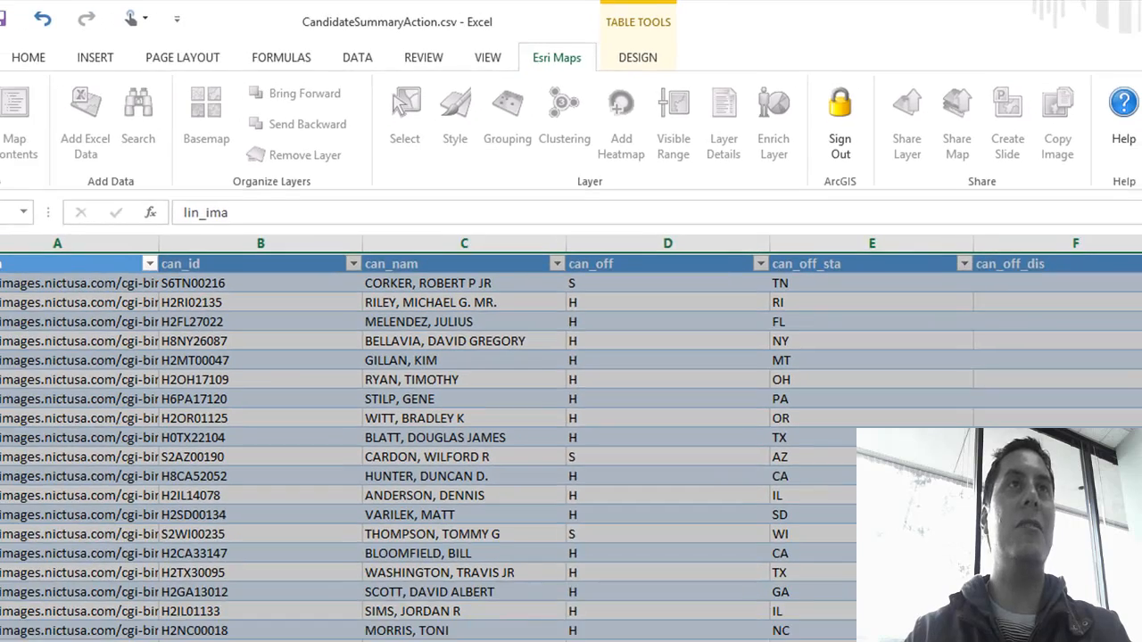
left_click(31, 112)
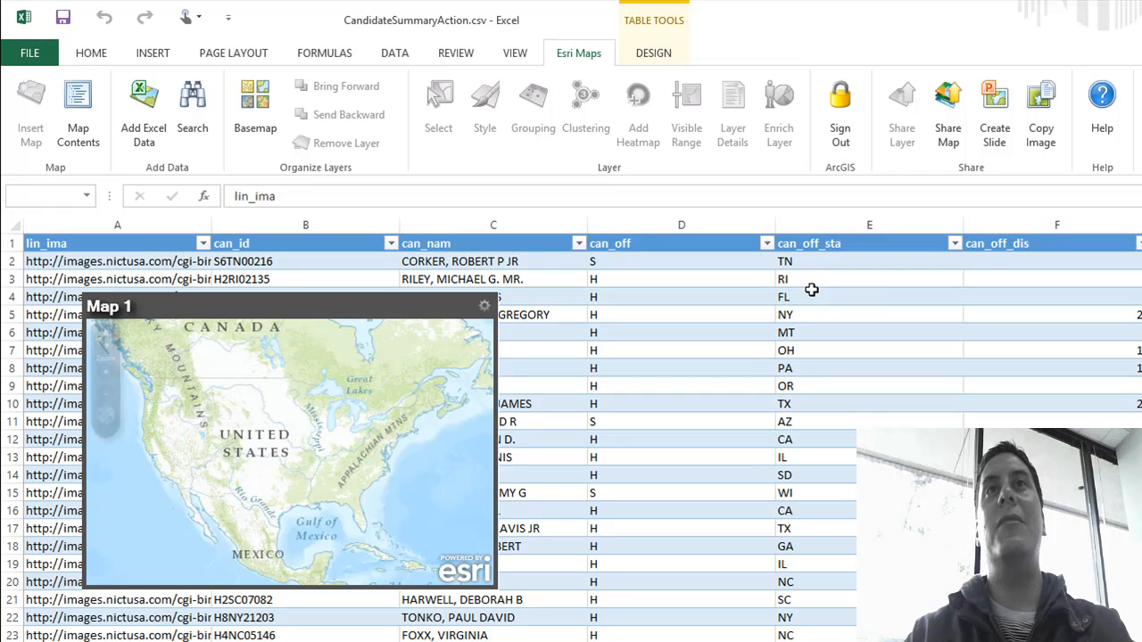
left_click_drag(743, 304, 767, 292)
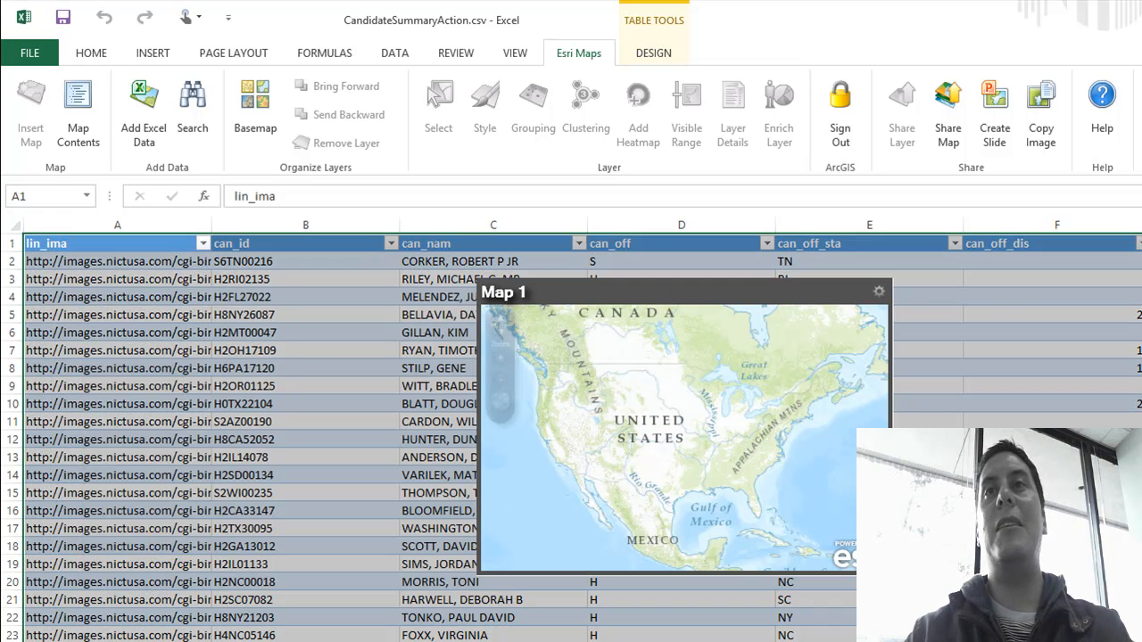
left_click_drag(891, 574, 1139, 641)
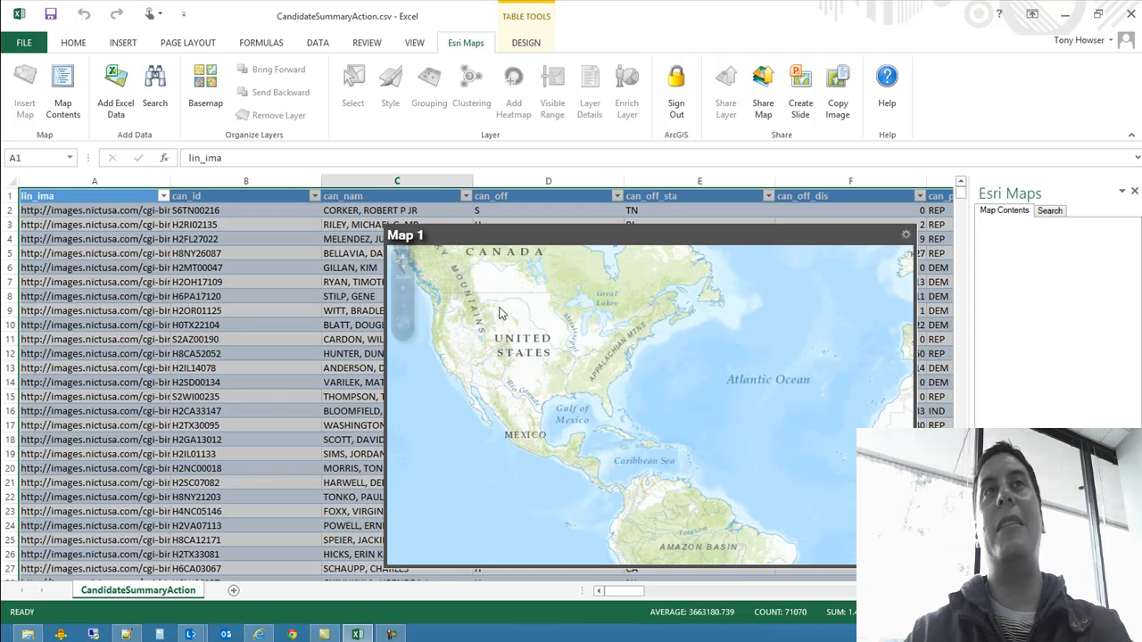
Start adding the table data to the map with US State as location type and can_off_sta as the state column
left_click(116, 86)
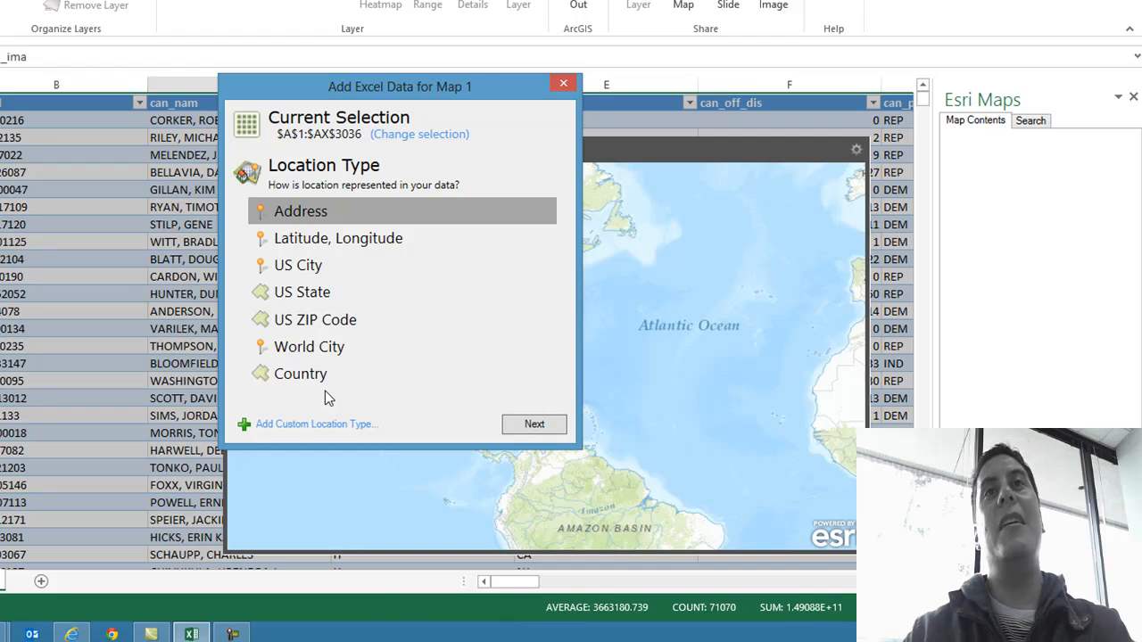
left_click(339, 291)
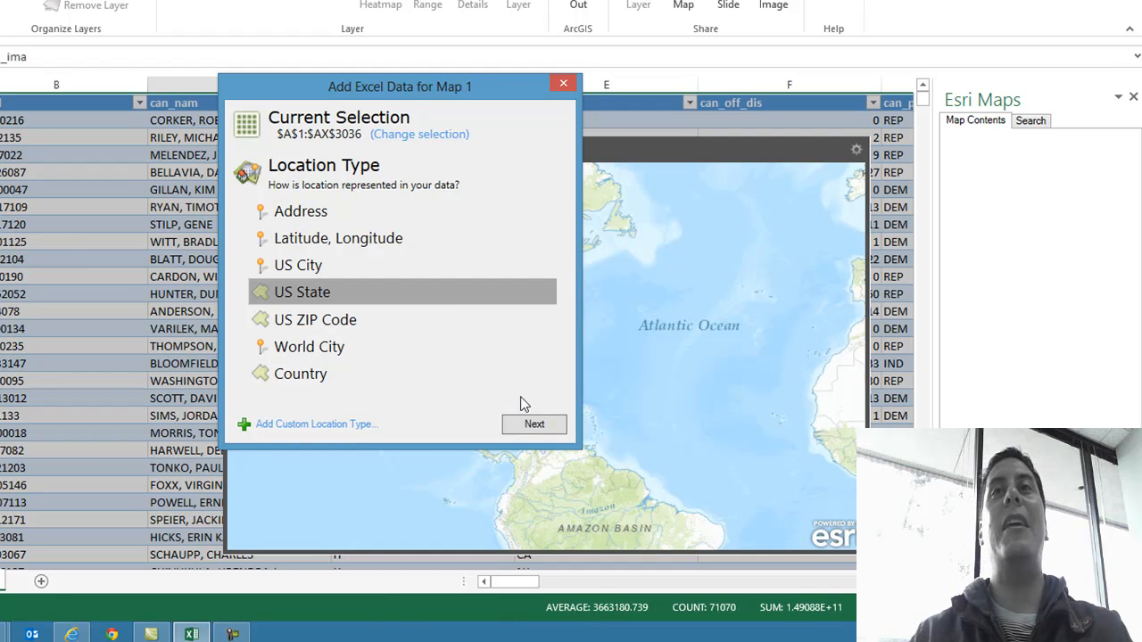
left_click(542, 426)
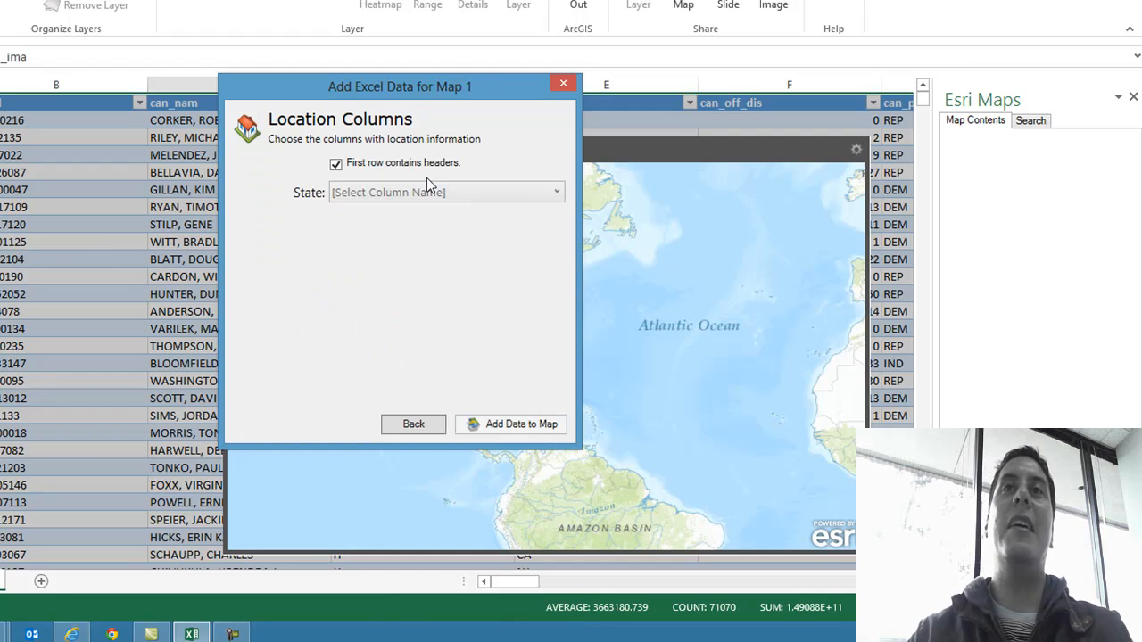
left_click(428, 195)
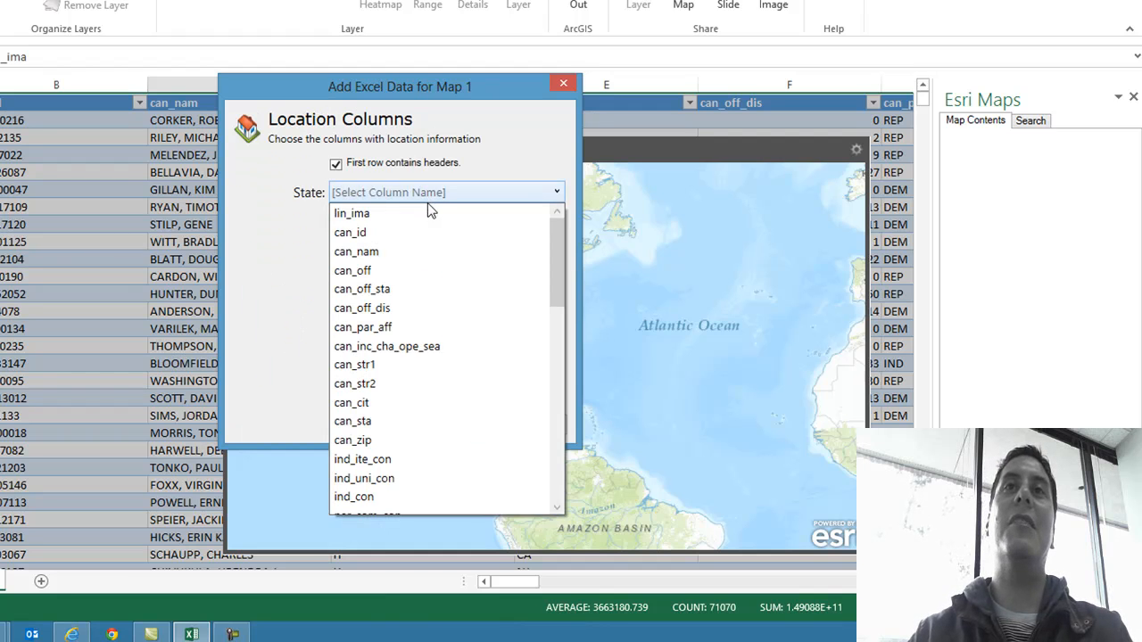
left_click(409, 292)
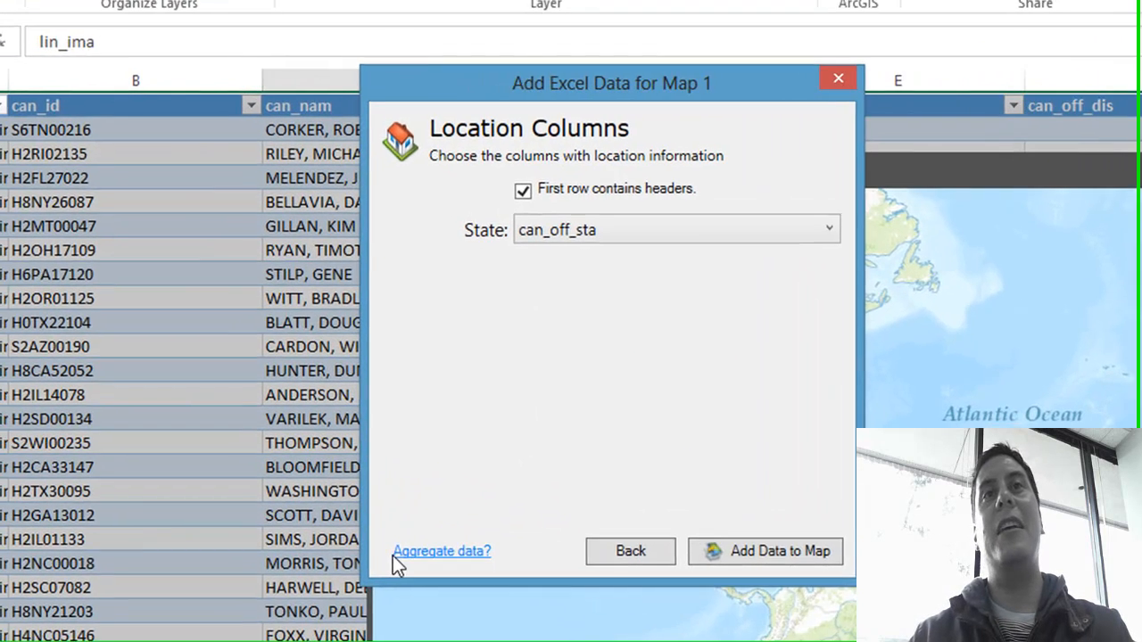
Aggregate the rows using only the tot_rec column with the Sum operation and add the data to the map
left_click(444, 553)
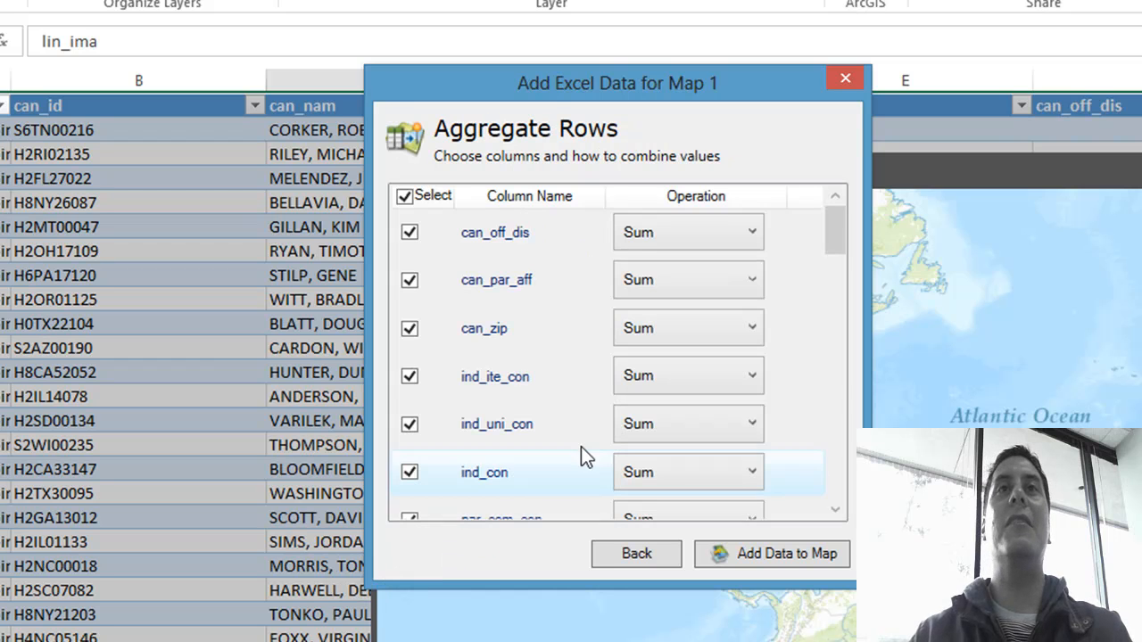
left_click(406, 198)
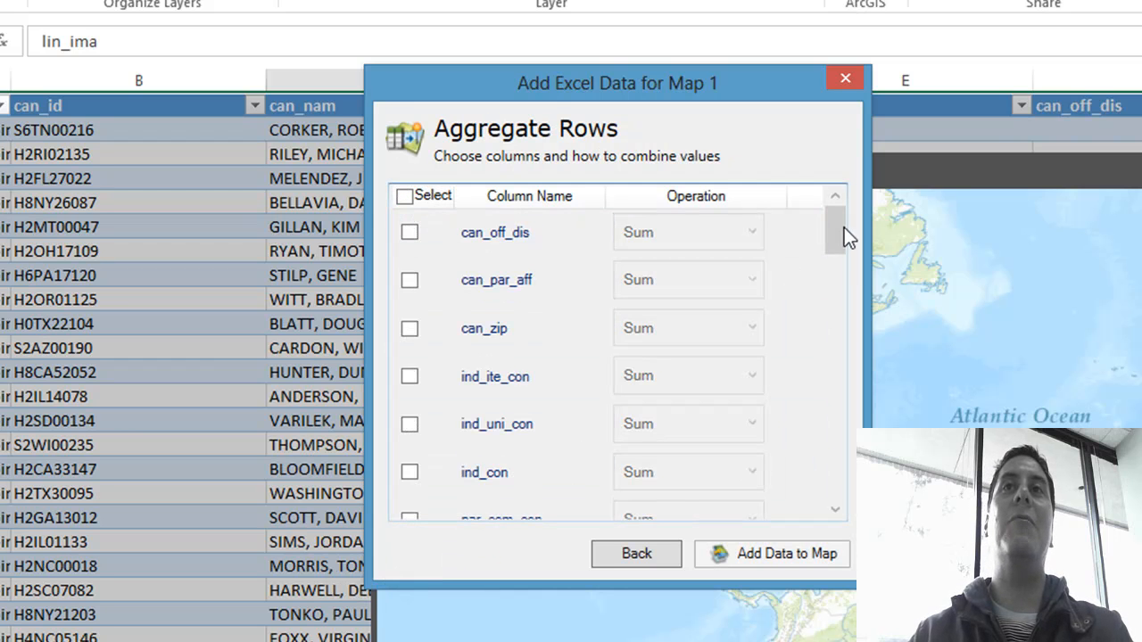
left_click_drag(842, 254, 827, 336)
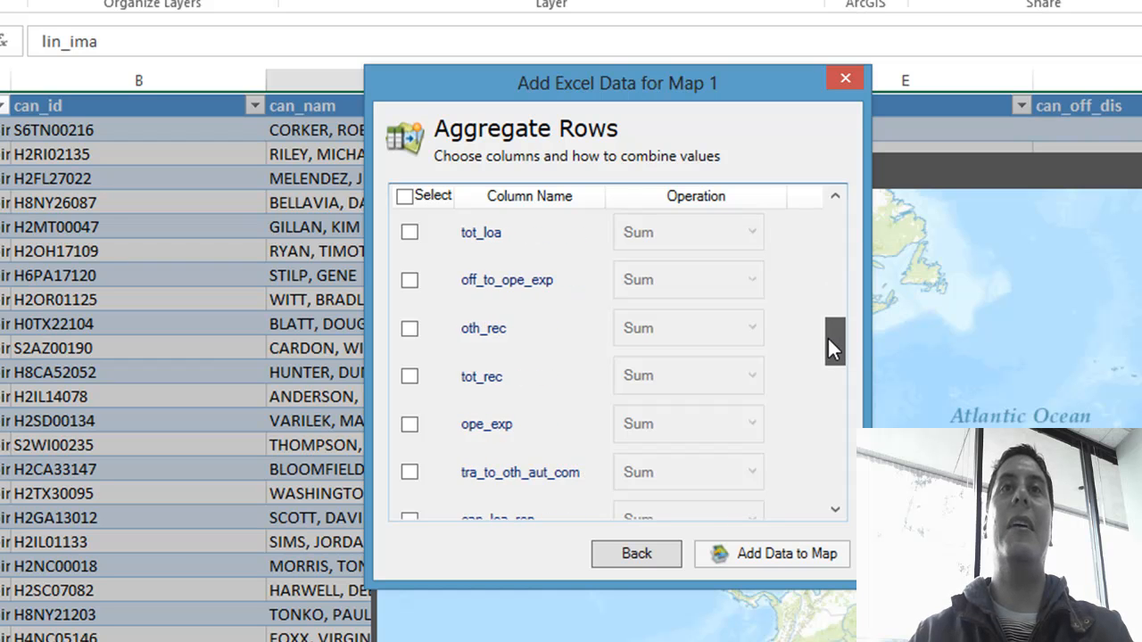
left_click(411, 378)
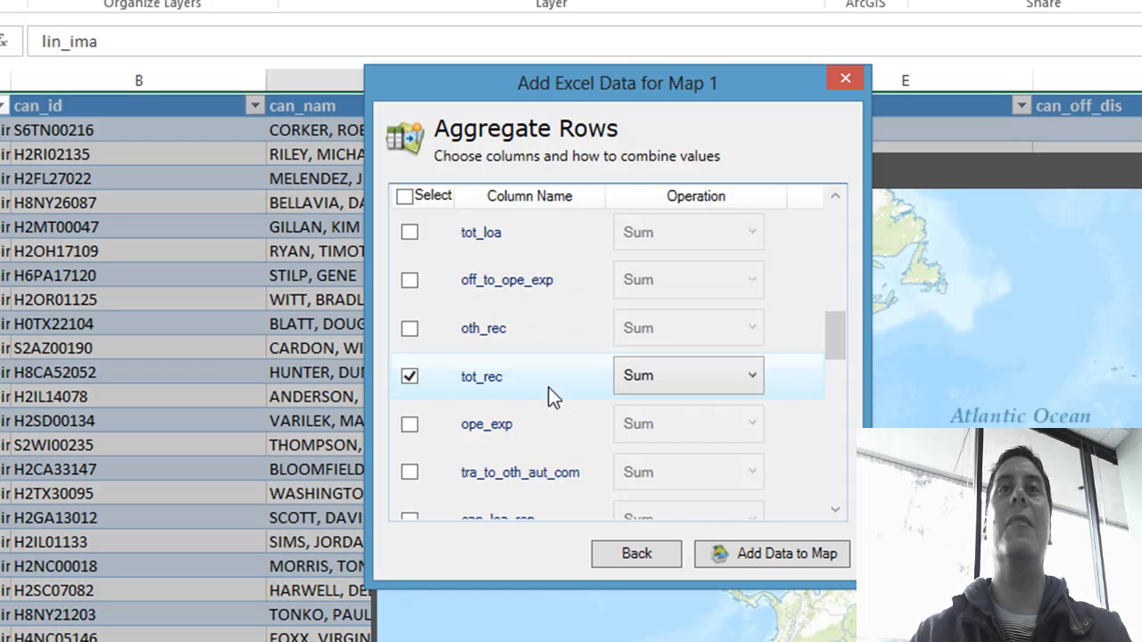
left_click(747, 378)
left_click(731, 411)
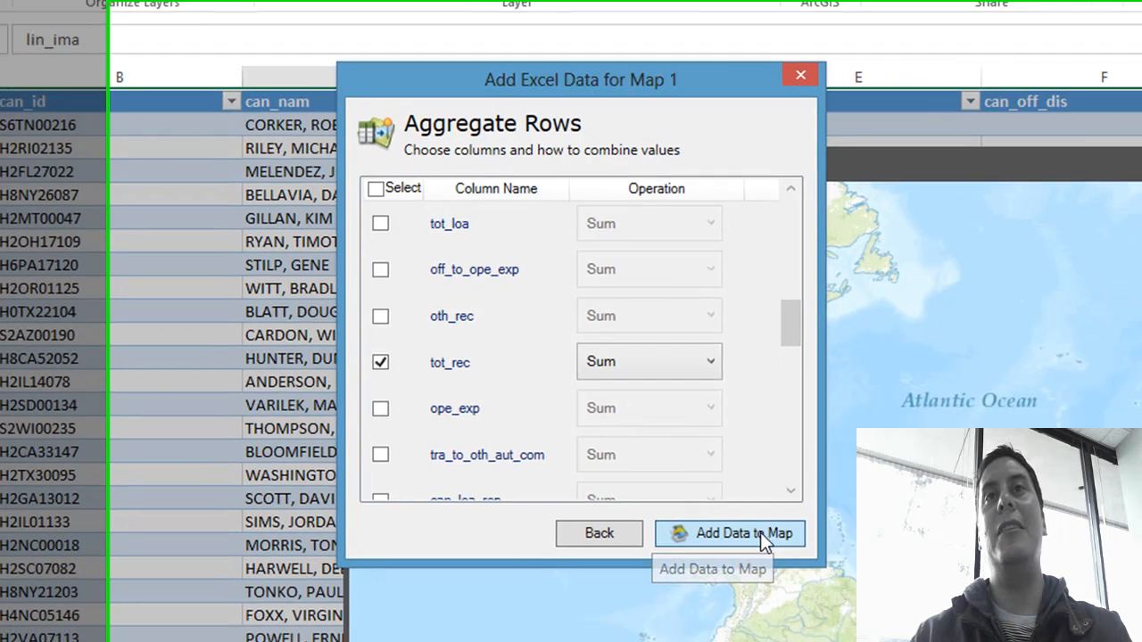
left_click(808, 551)
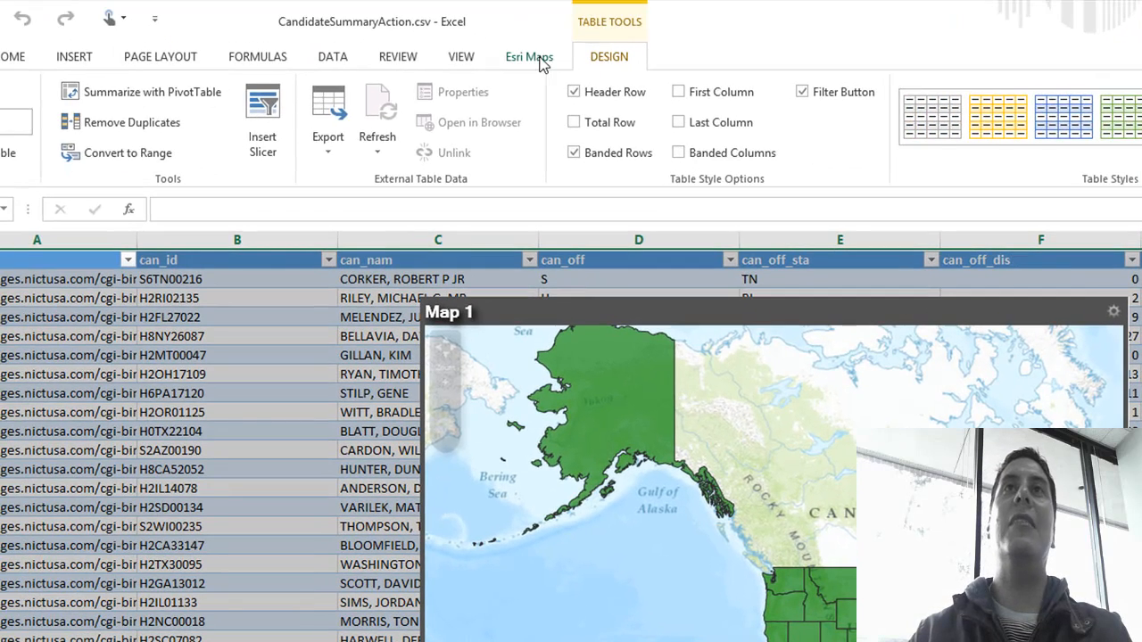
Turn on grouping for the Excel layer, using Sum of tot_rec grouped by Number Ranges
left_click(535, 58)
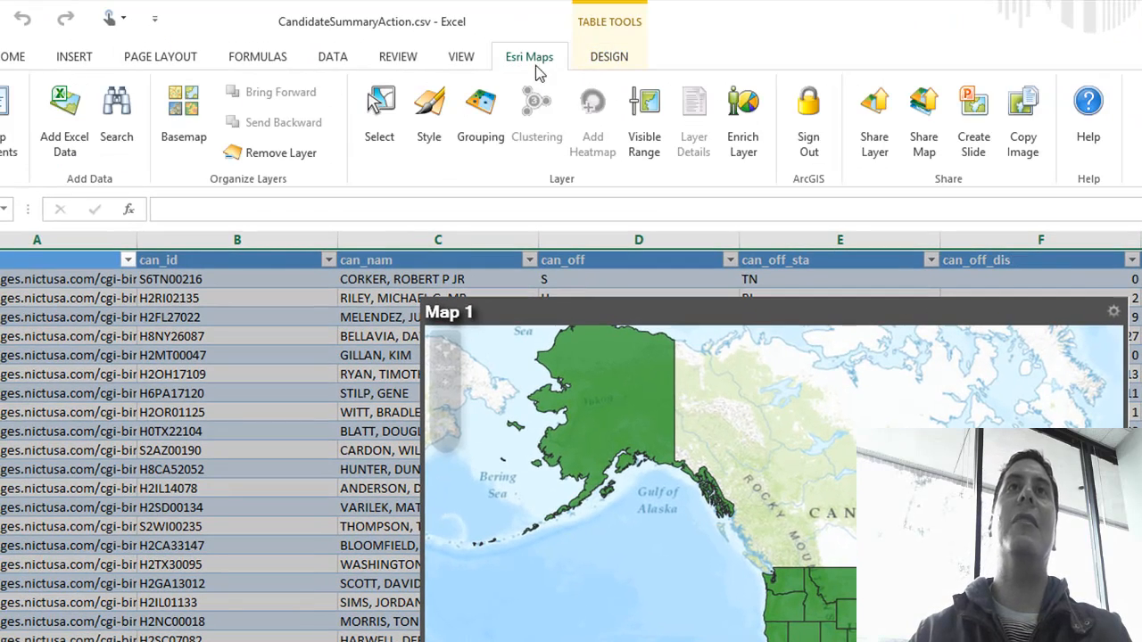
left_click(493, 113)
left_click_drag(687, 192, 308, 287)
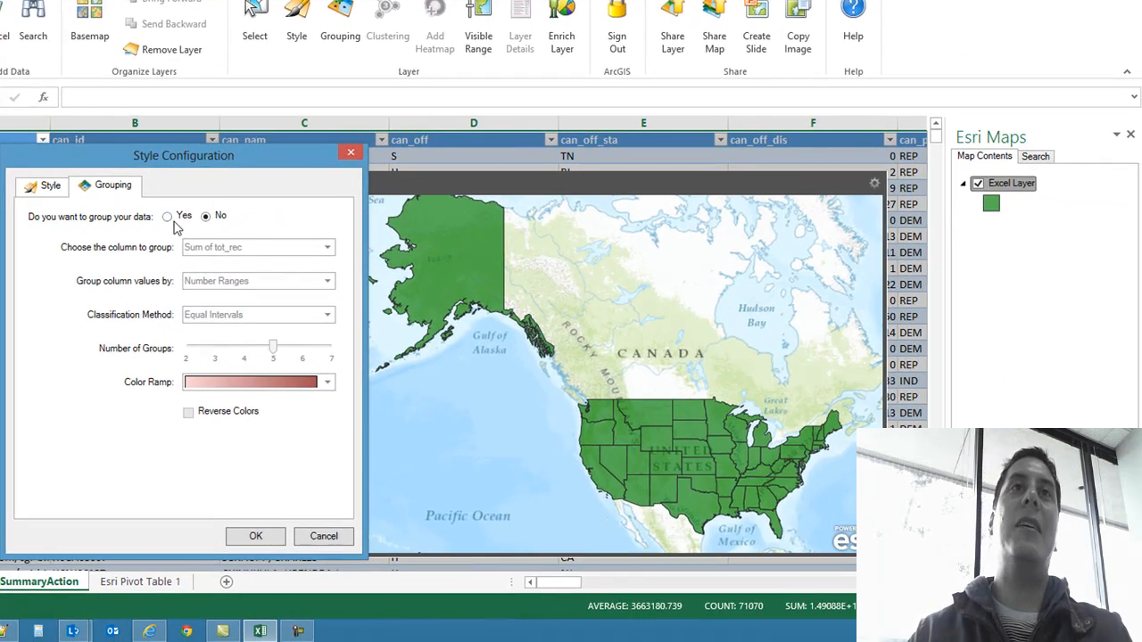
left_click(167, 216)
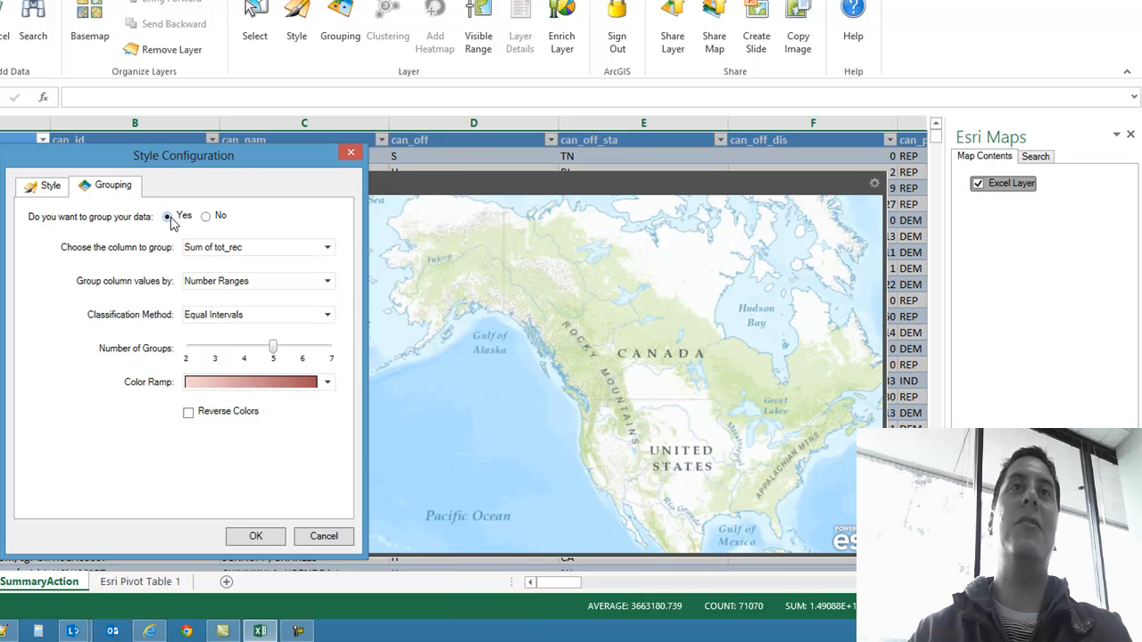
left_click(234, 252)
left_click(239, 287)
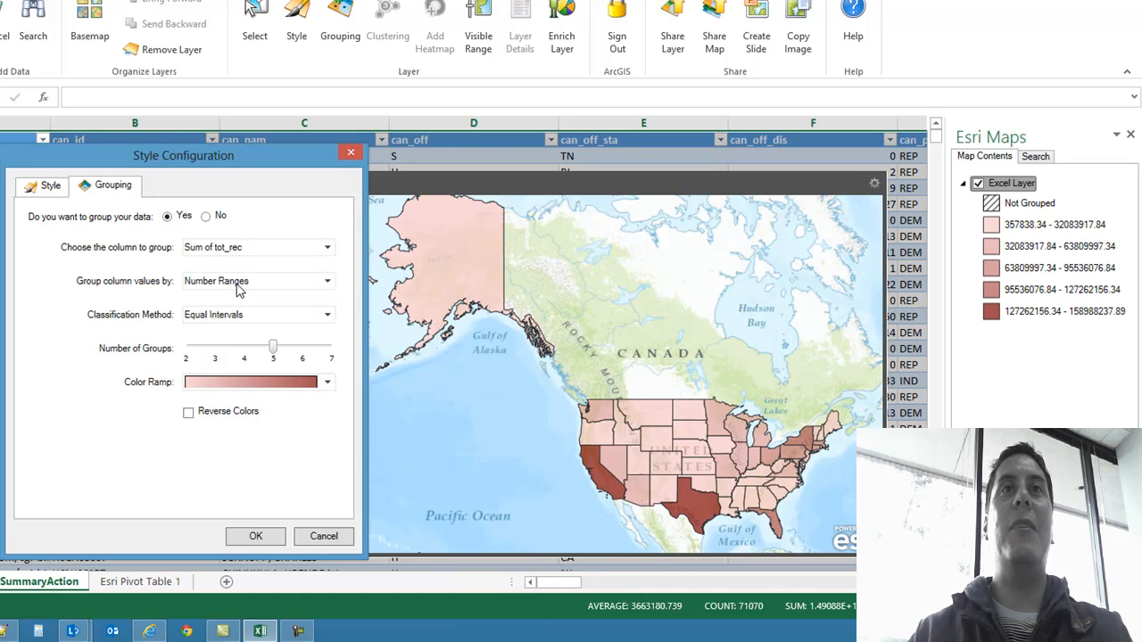
Classify the Sum of tot_rec number ranges with the Quantile method and reduce the number of groups to 4
left_click(277, 313)
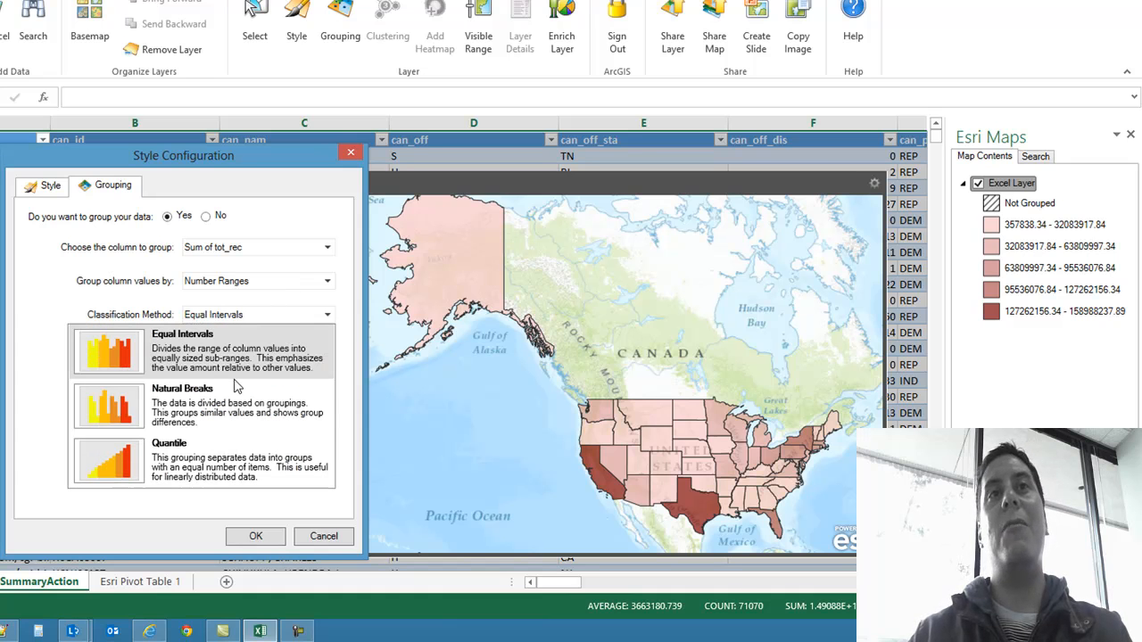
left_click(209, 474)
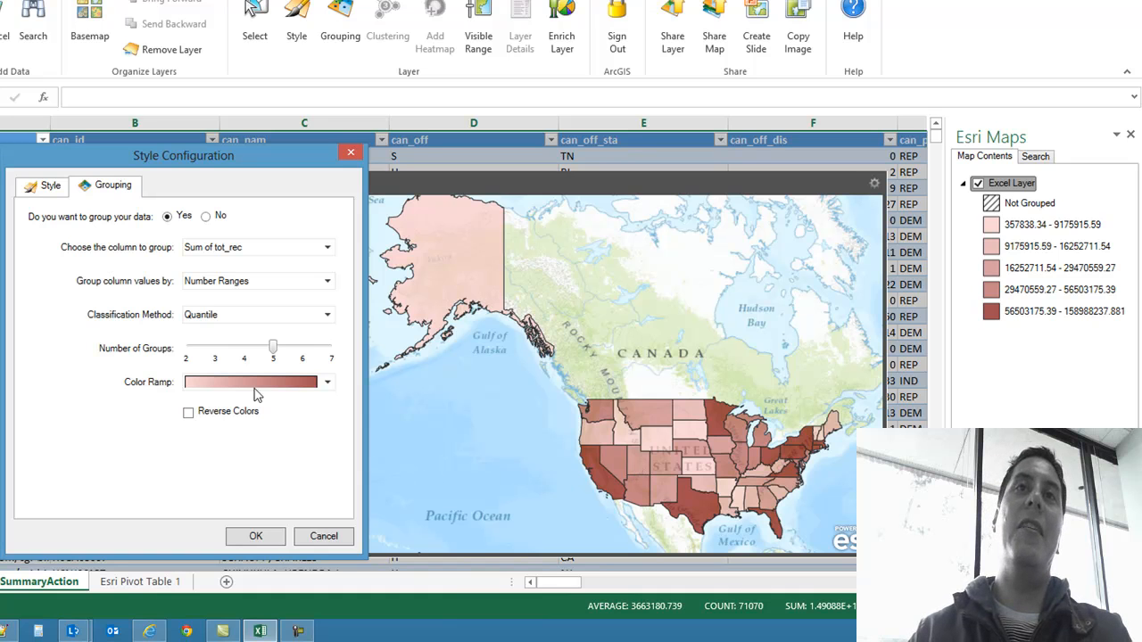
left_click_drag(274, 349, 245, 350)
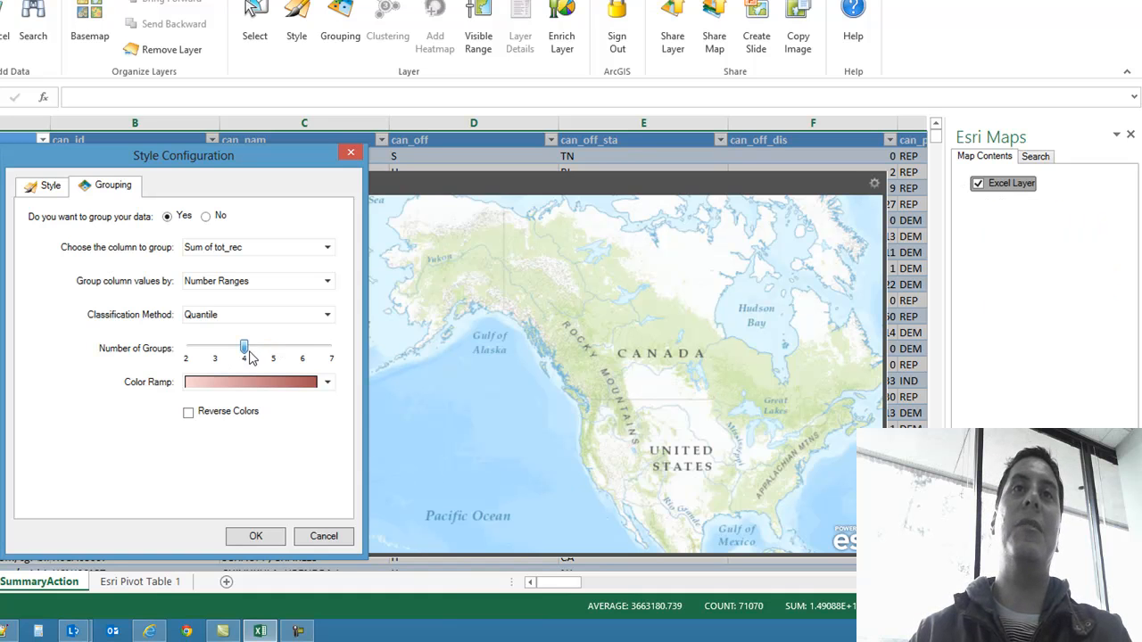
Color the groups with the light-to-dark green color ramp and apply the style configuration to the layer
left_click(327, 384)
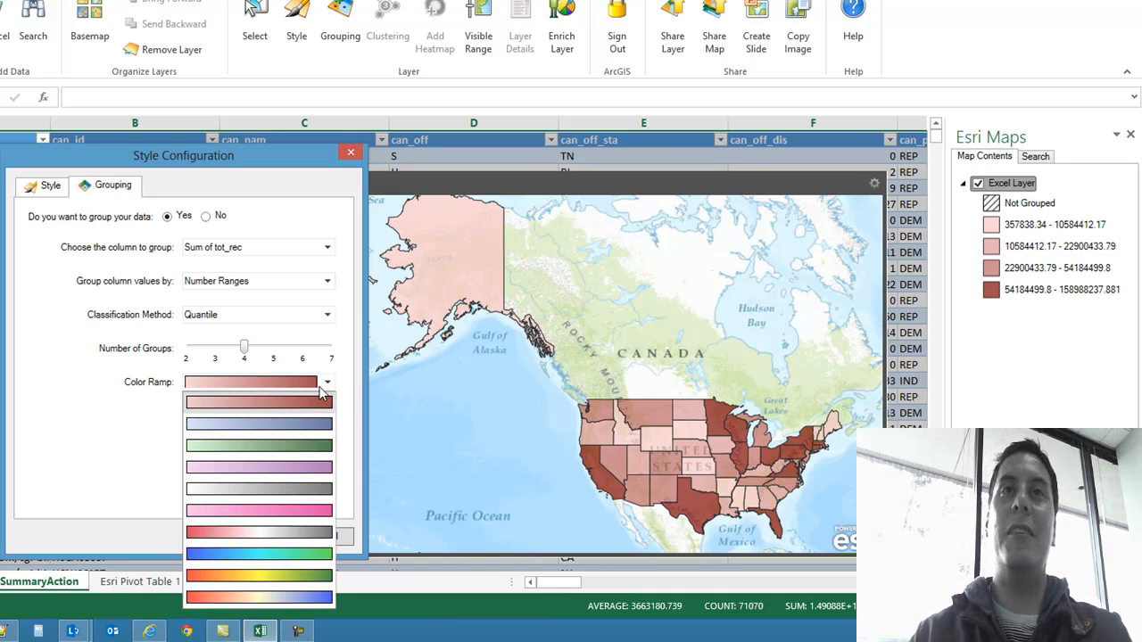
left_click(284, 446)
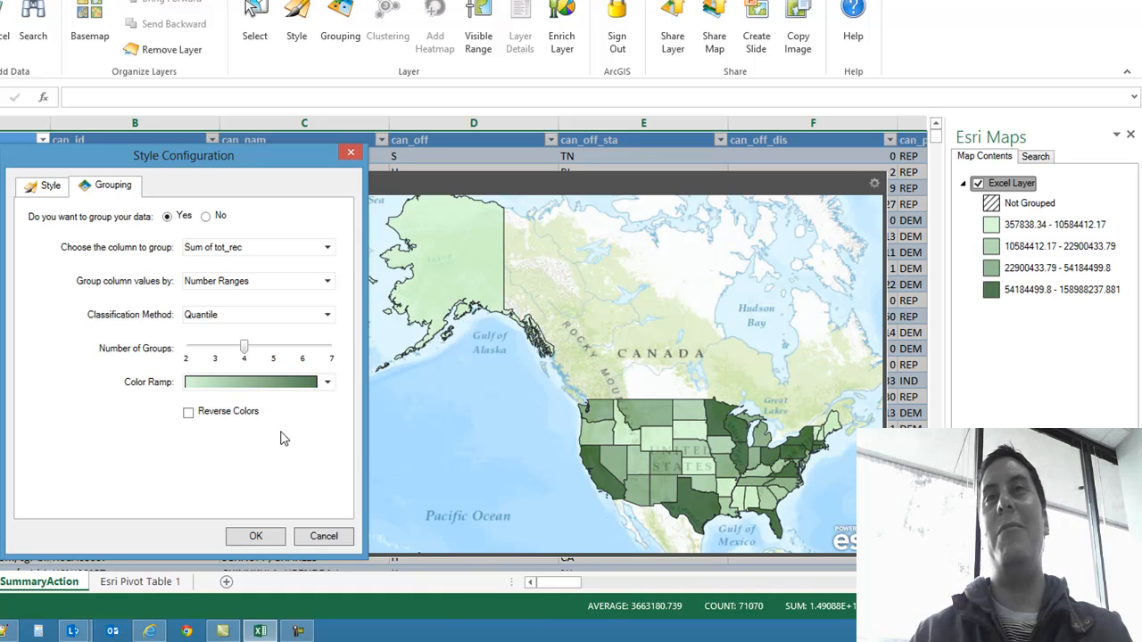
left_click(256, 537)
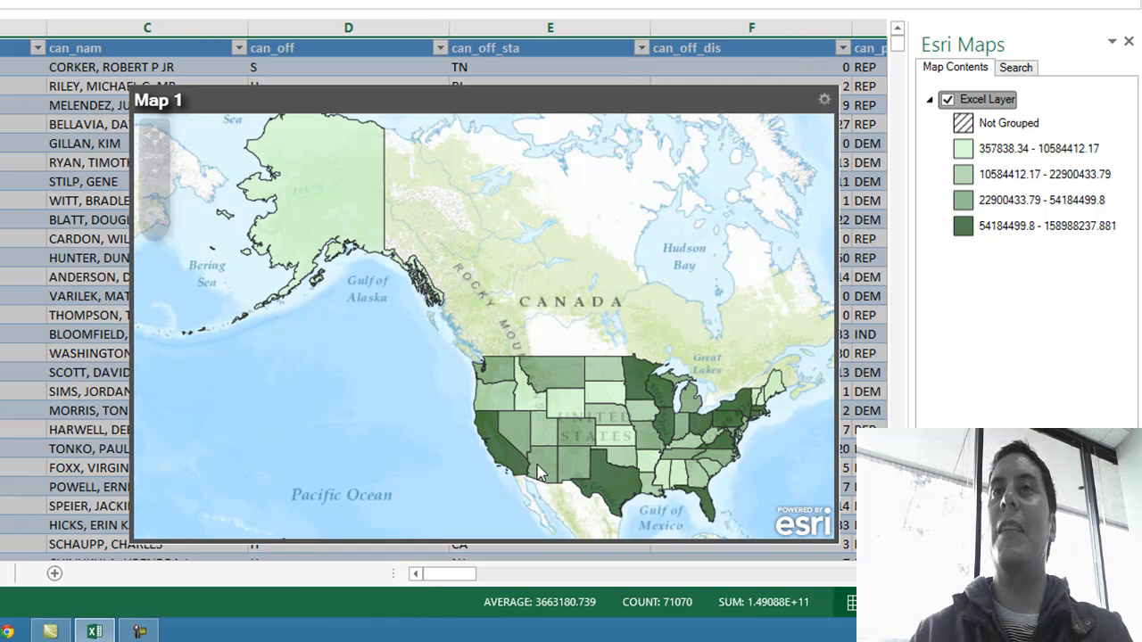
Inspect California's details on the map, close them, and review the state totals on the Esri Pivot Table 1 sheet
left_click(500, 457)
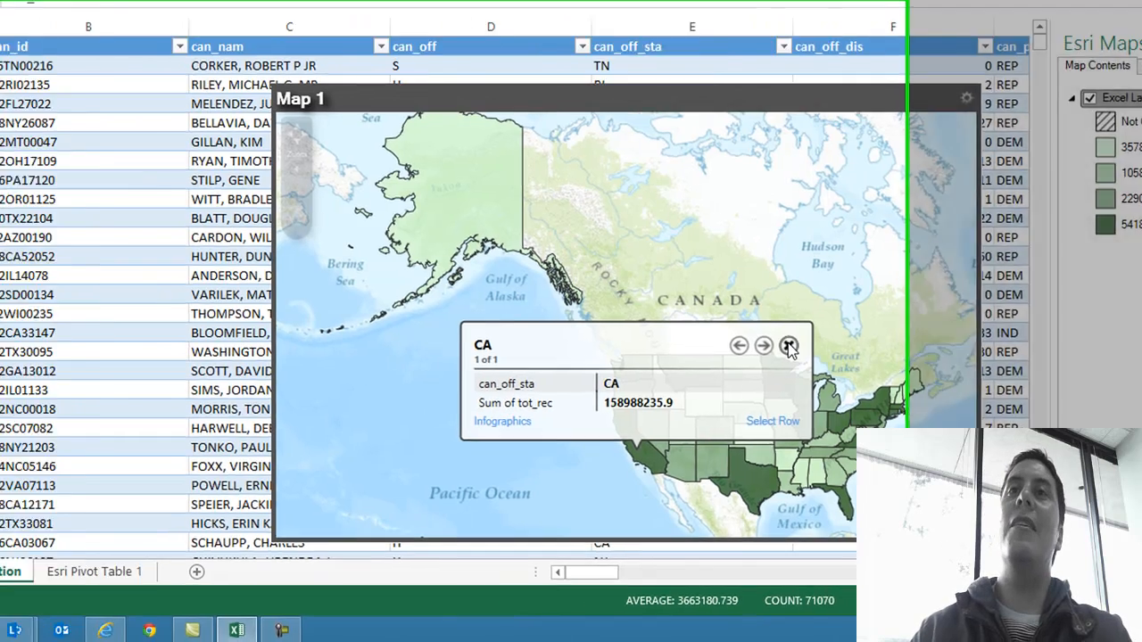
left_click(647, 347)
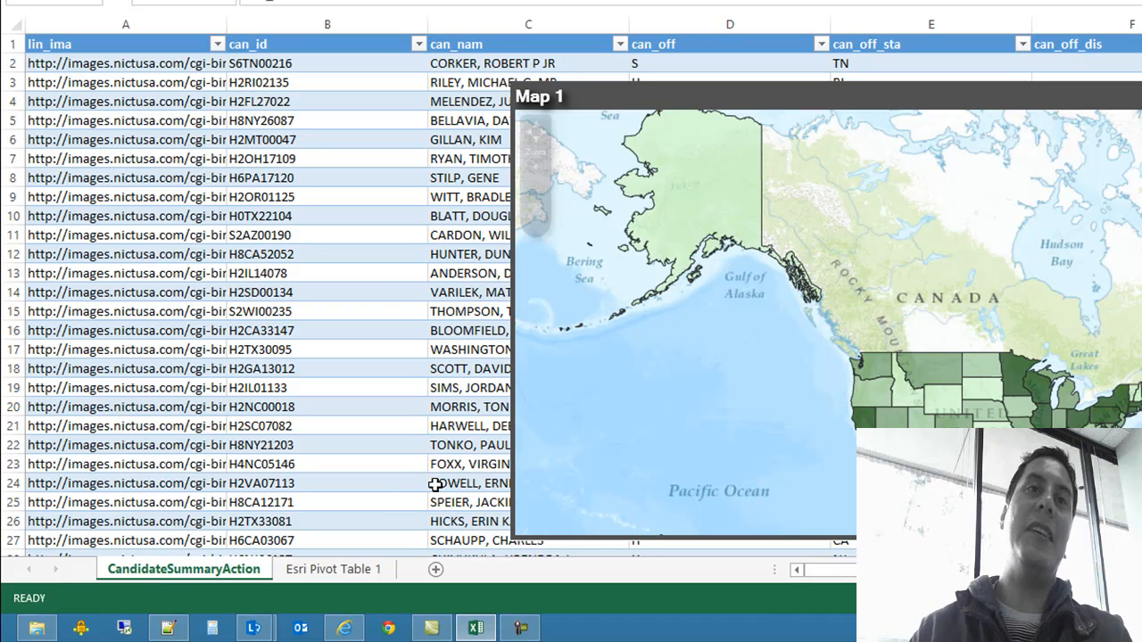
left_click(341, 571)
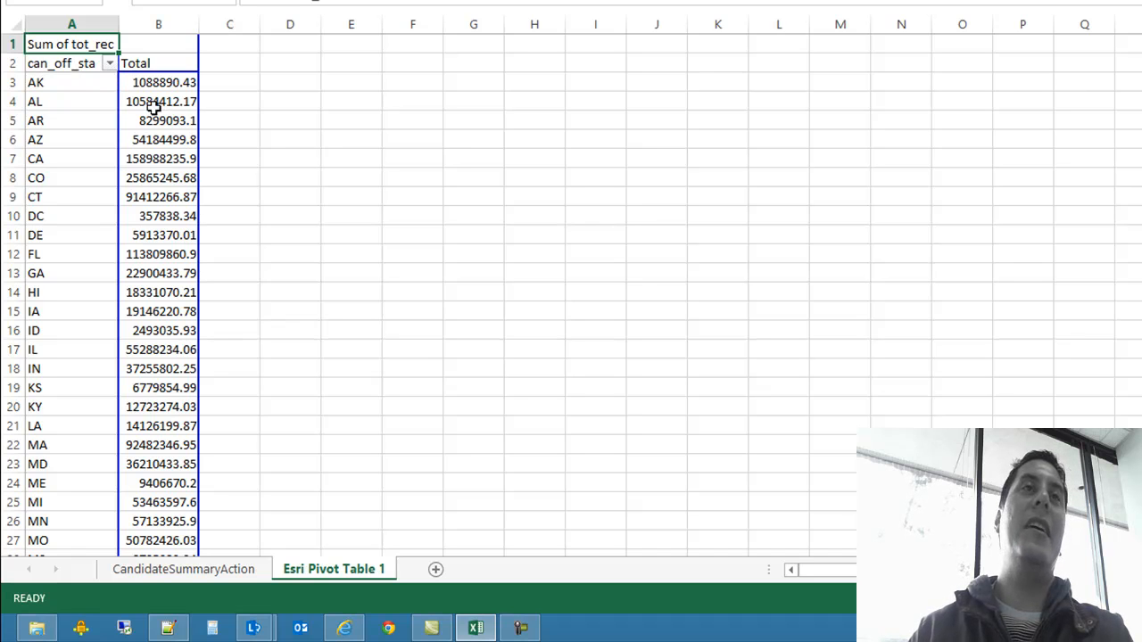
mouse_move(164, 87)
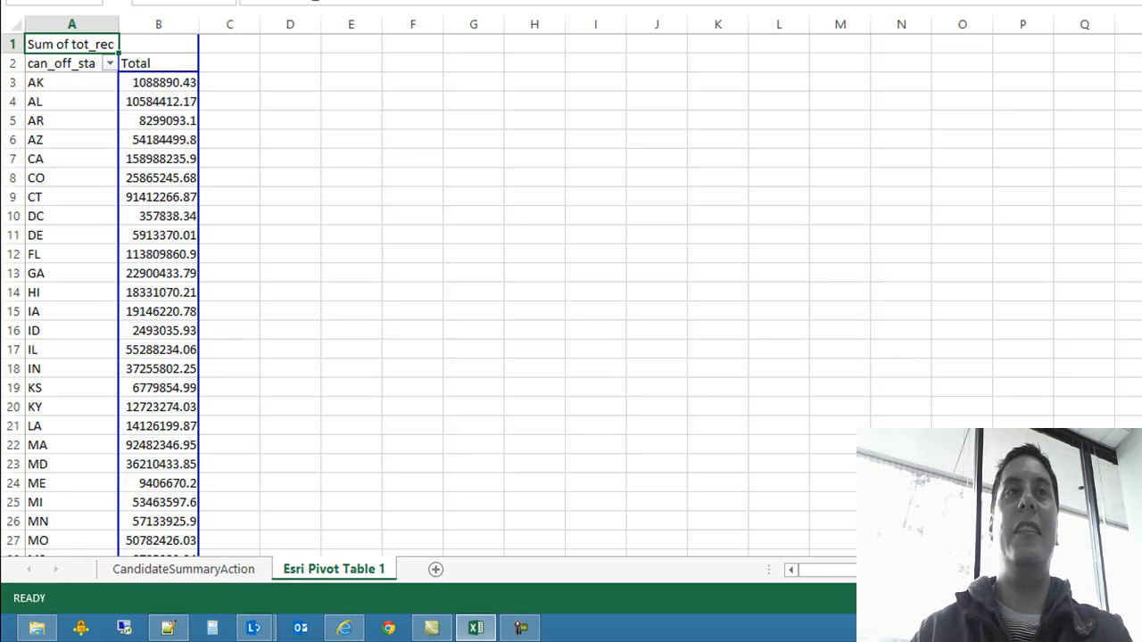
scroll(357, 294, "down", 9)
scroll(574, 337, "up", 9)
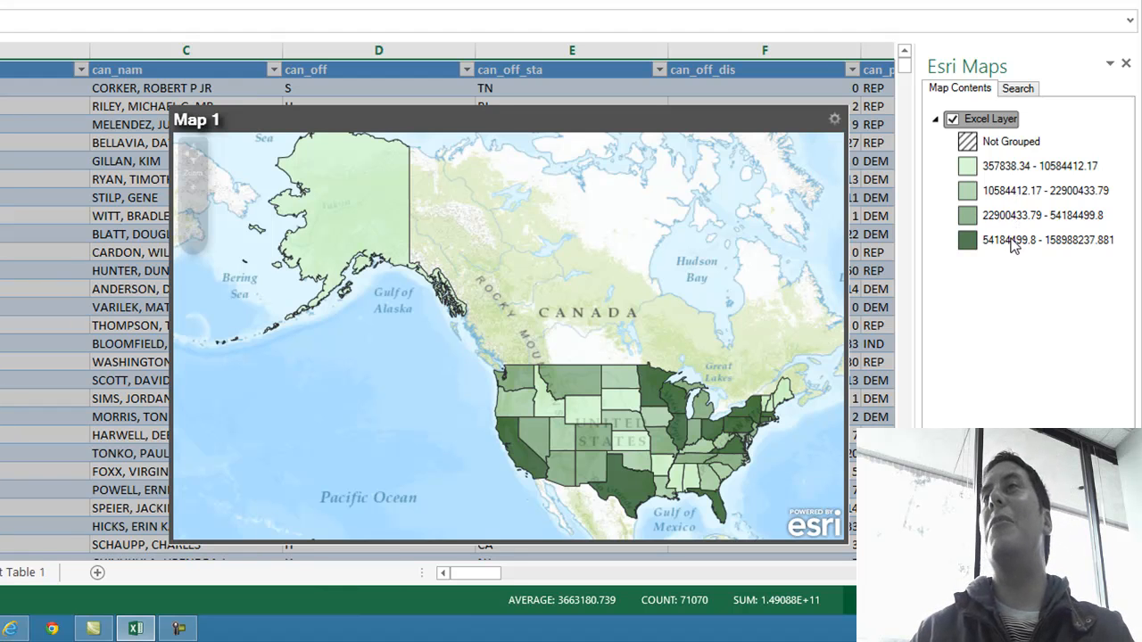
Hide the two lowest ranges, 357838.34 - 10584412.17 and 10584412.17 - 22900433.79, from the map layer
left_click(1004, 170)
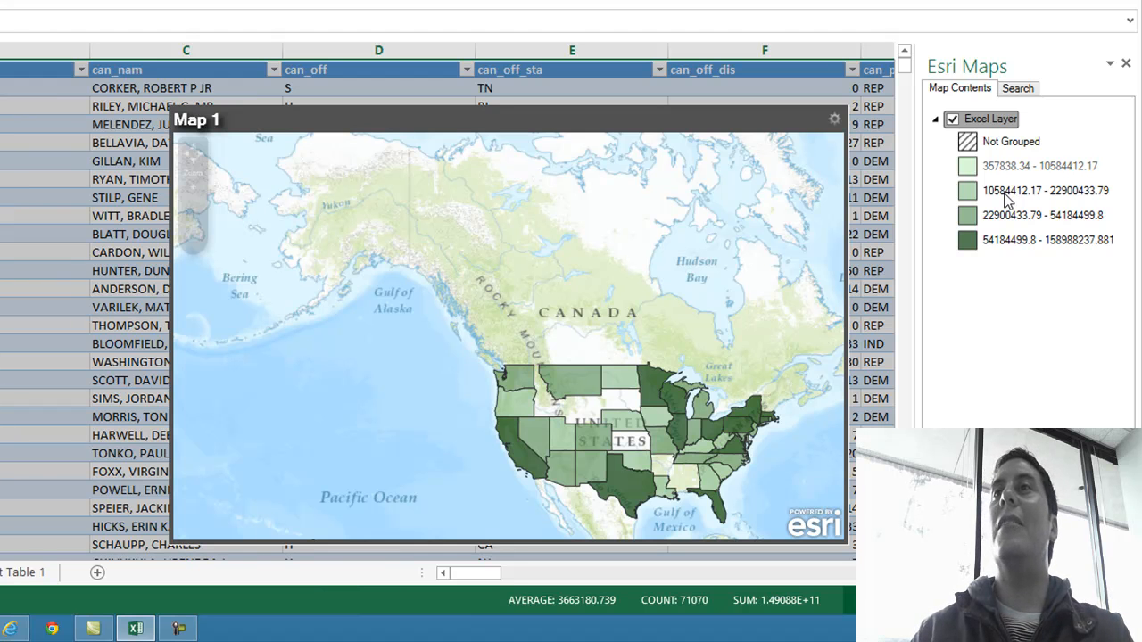
left_click(1008, 195)
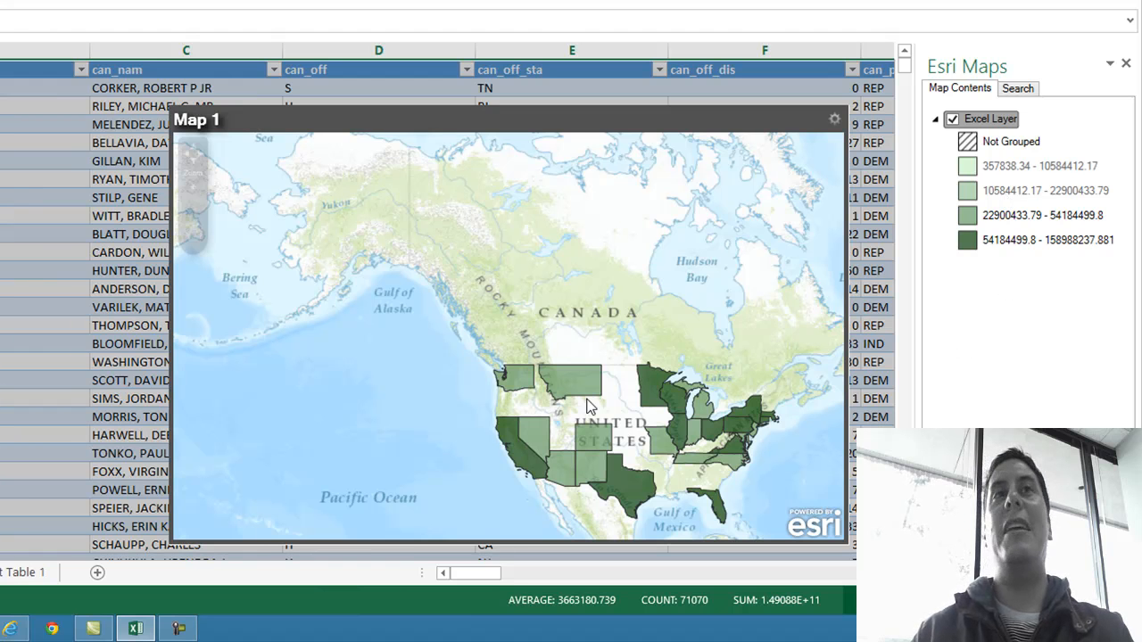
left_click_drag(460, 427, 373, 331)
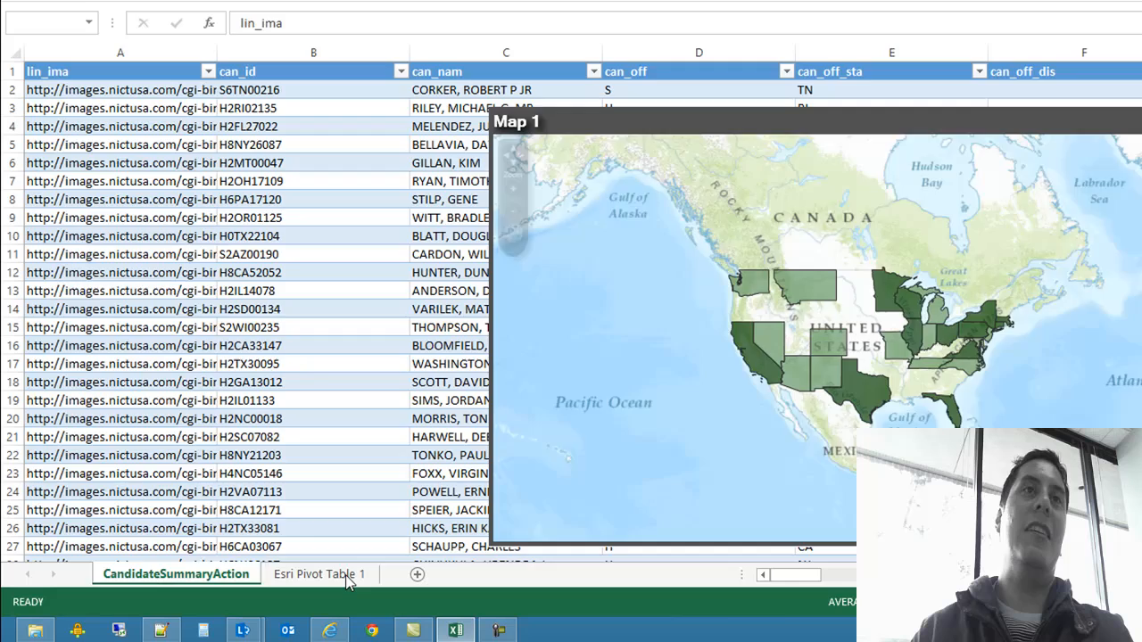
Review the filtered state totals on the Esri Pivot Table 1 sheet and select the WI and WA rows
left_click(319, 575)
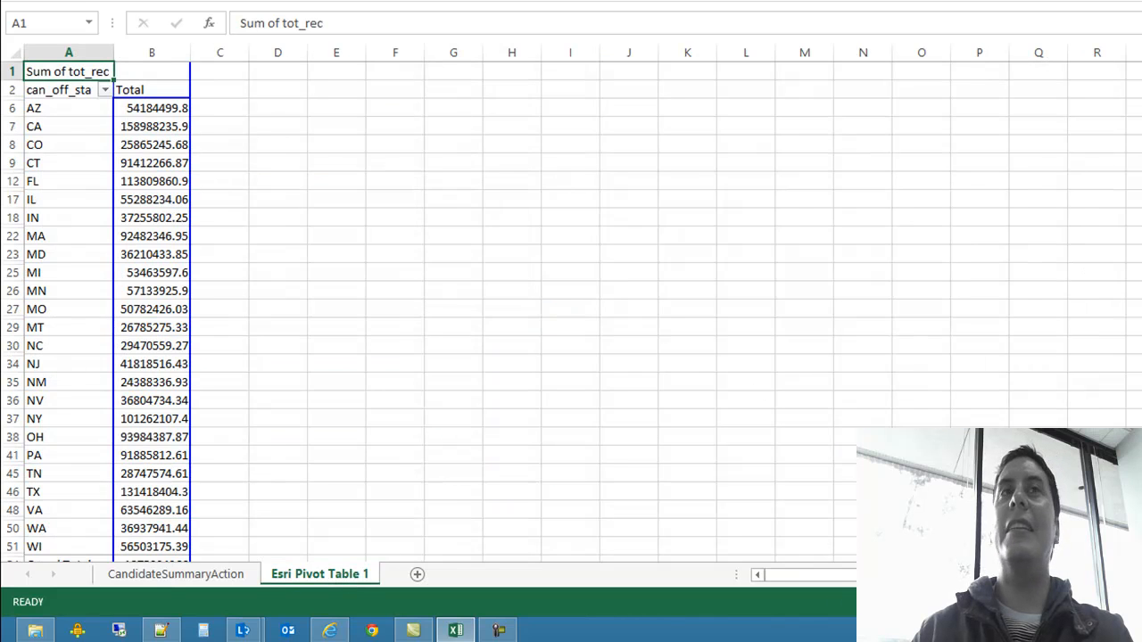
scroll(107, 303, "down", 1)
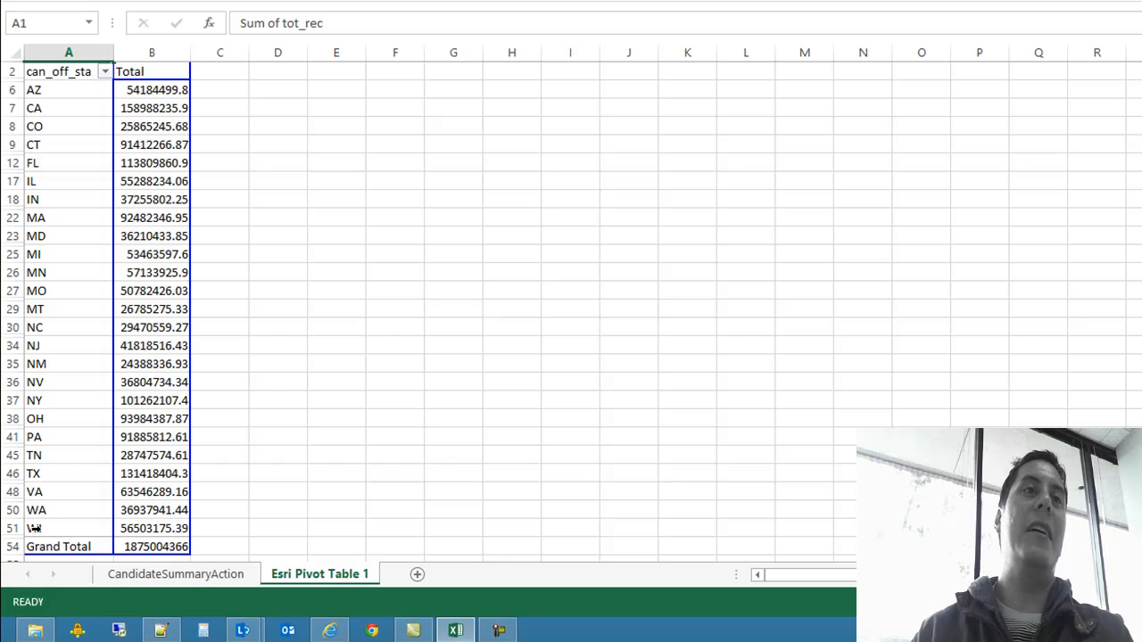
mouse_move(7, 528)
left_mouse_down()
mouse_move(5, 89)
mouse_move(8, 510)
left_mouse_up()
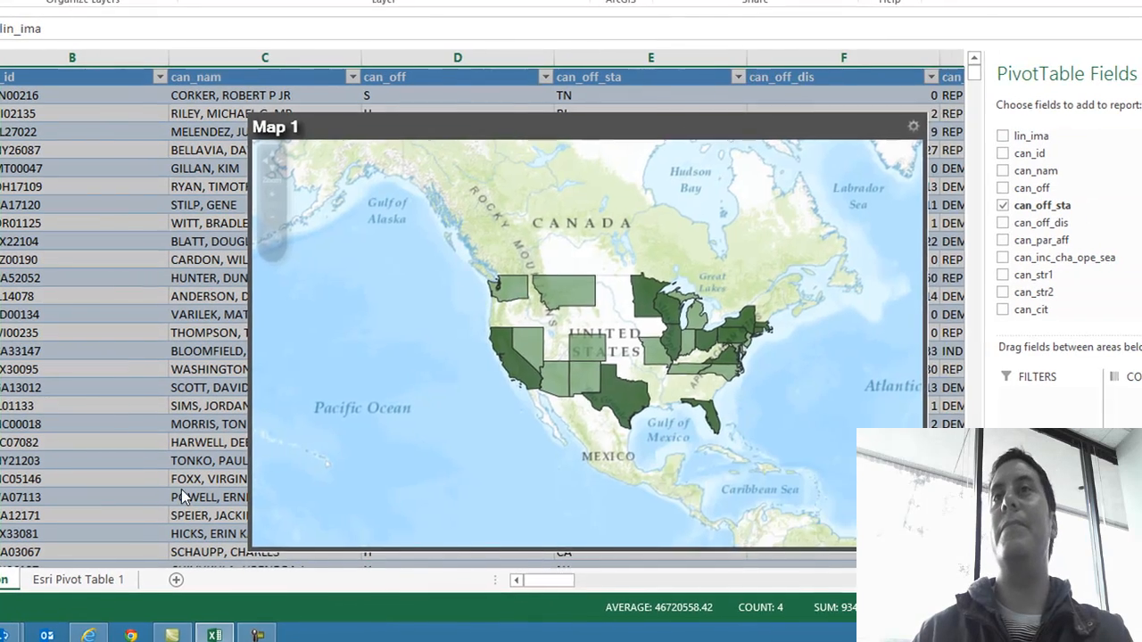